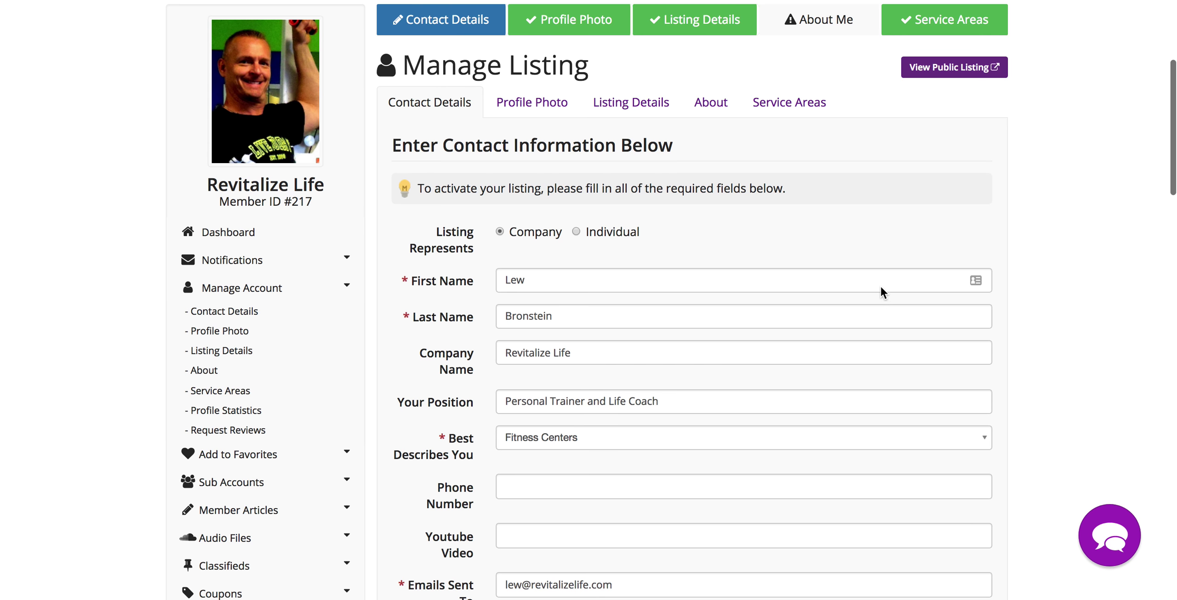
# - Open the listing's category details on the Listing Details step
pyautogui.scroll(-3, 1042, 358)
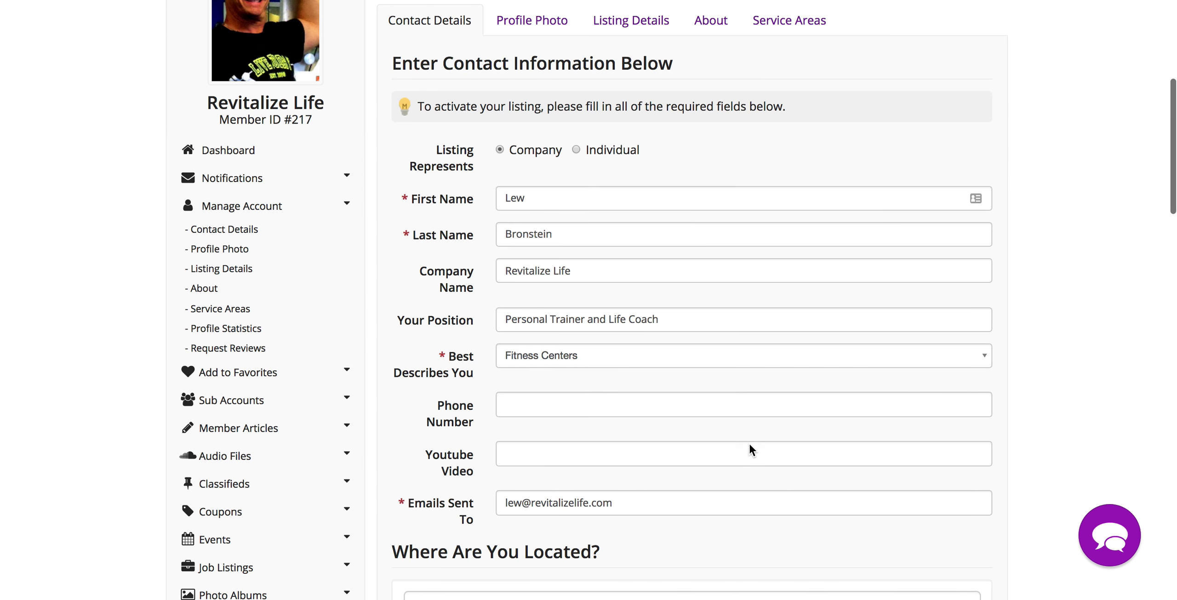
pyautogui.scroll(3, 750, 446)
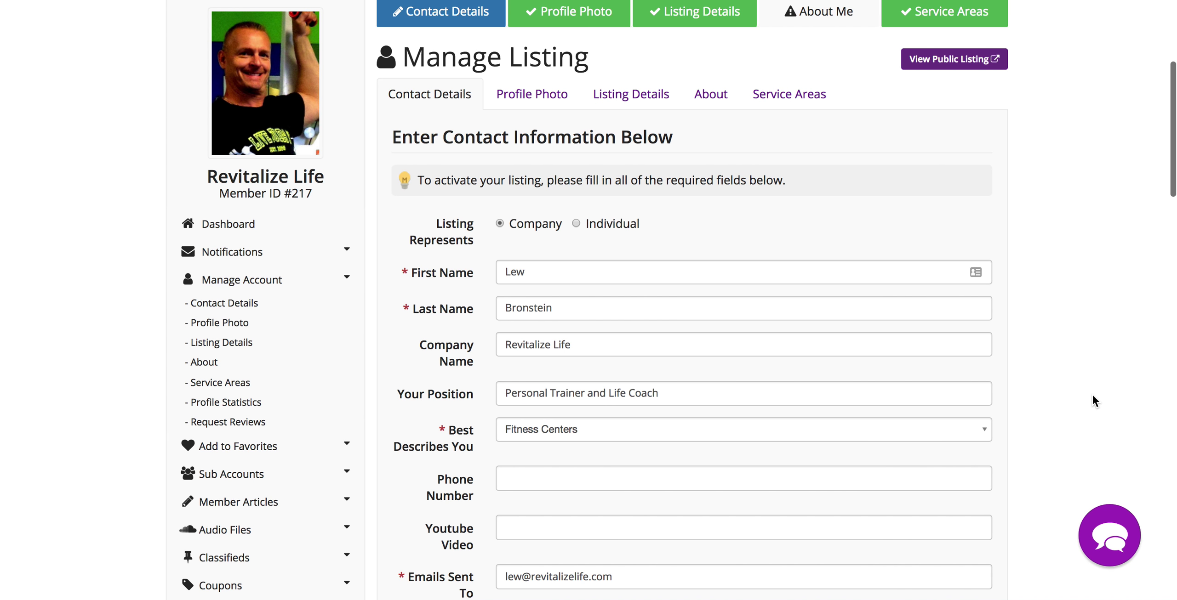
pyautogui.scroll(-3, 1092, 393)
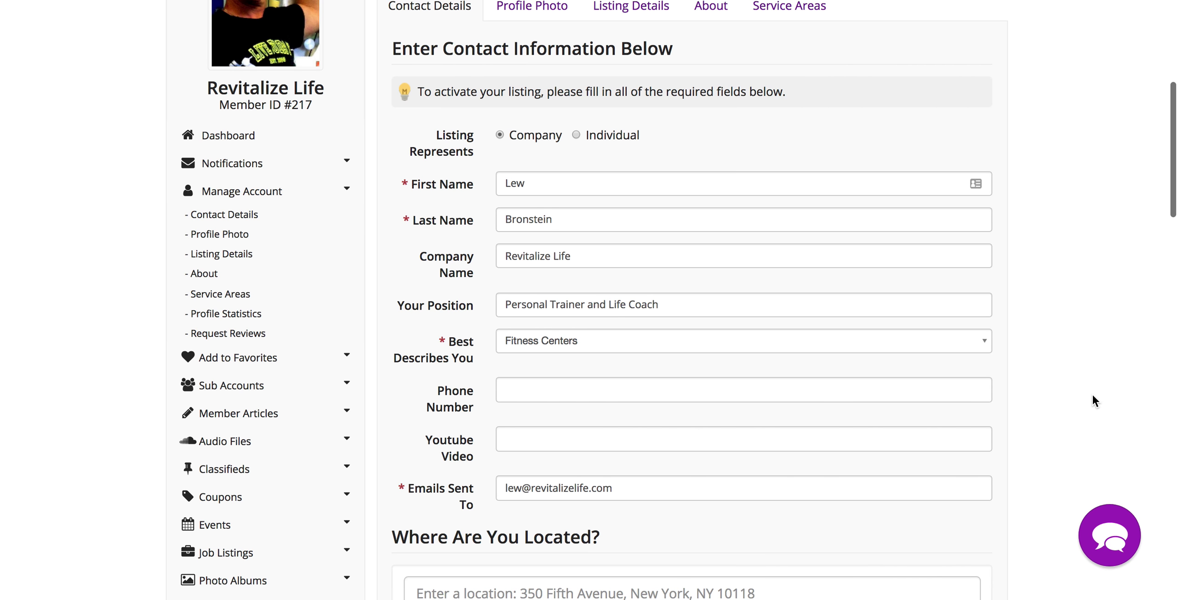
pyautogui.scroll(-2, 1093, 396)
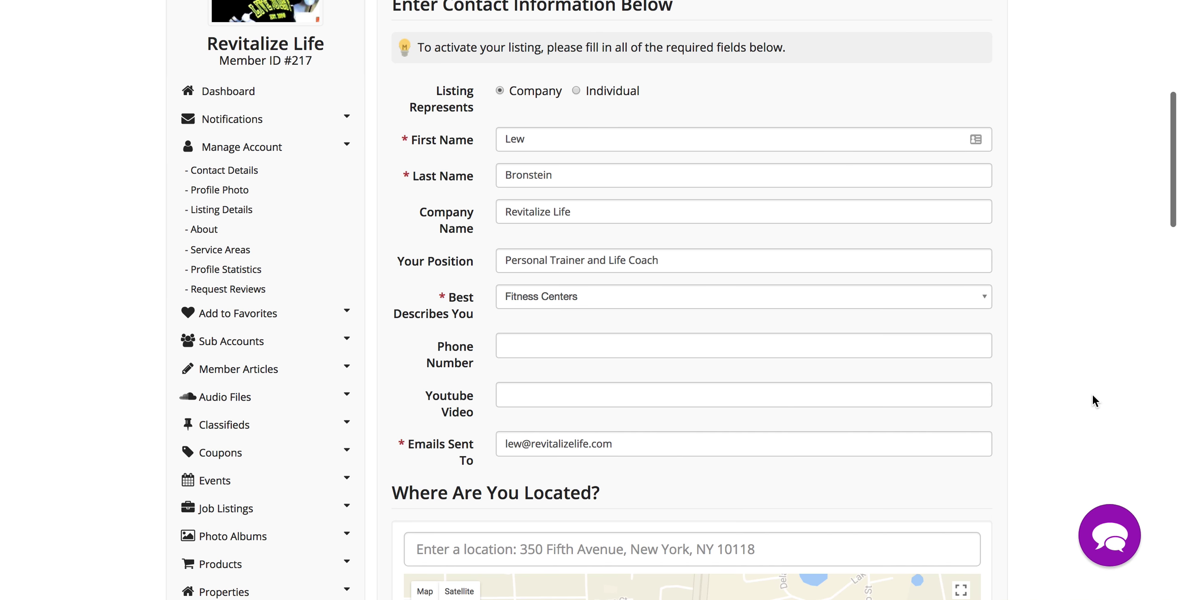
pyautogui.scroll(-1, 1094, 400)
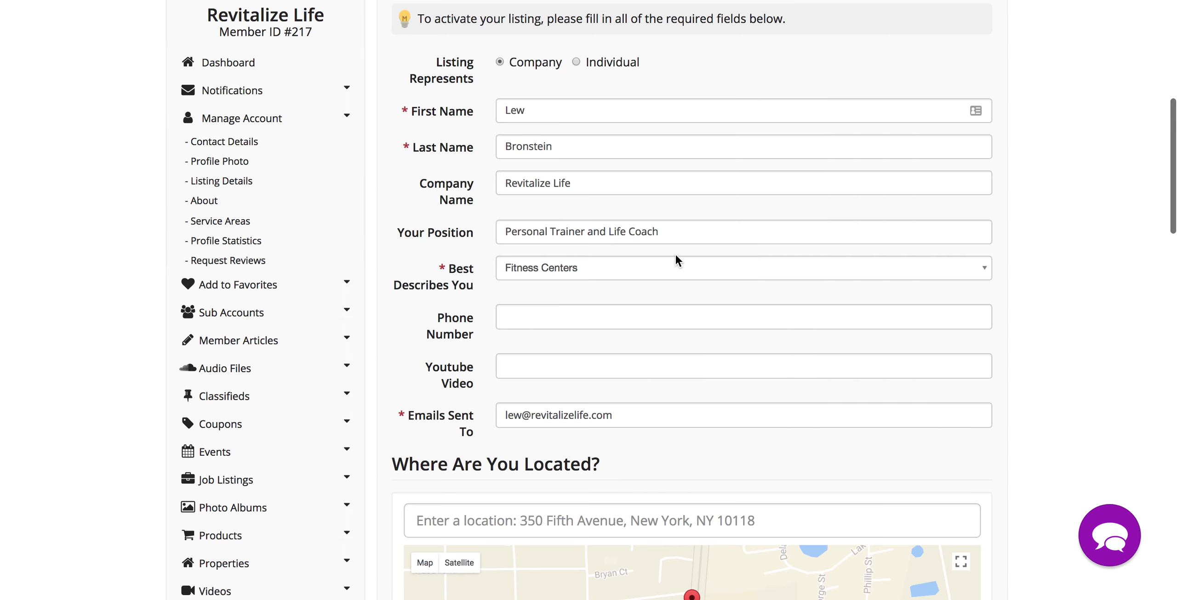
pyautogui.scroll(5, 645, 253)
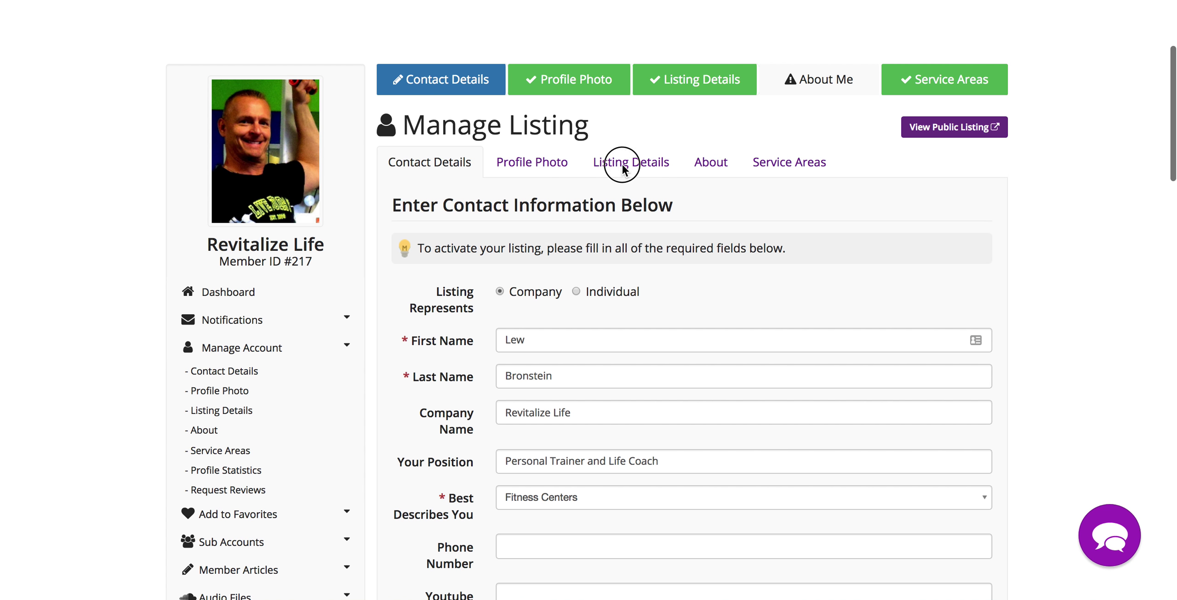
pyautogui.click(618, 158)
# - Tick Fitness Bootcamps under the categories, then return to the contact information form
pyautogui.scroll(-3, 717, 406)
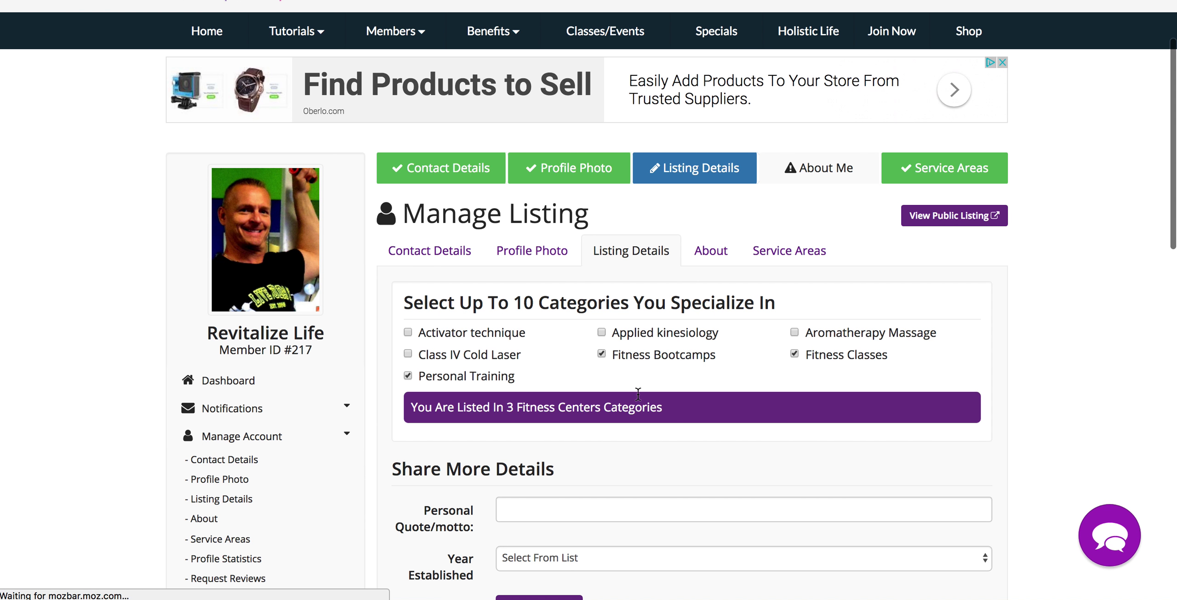
pyautogui.click(602, 354)
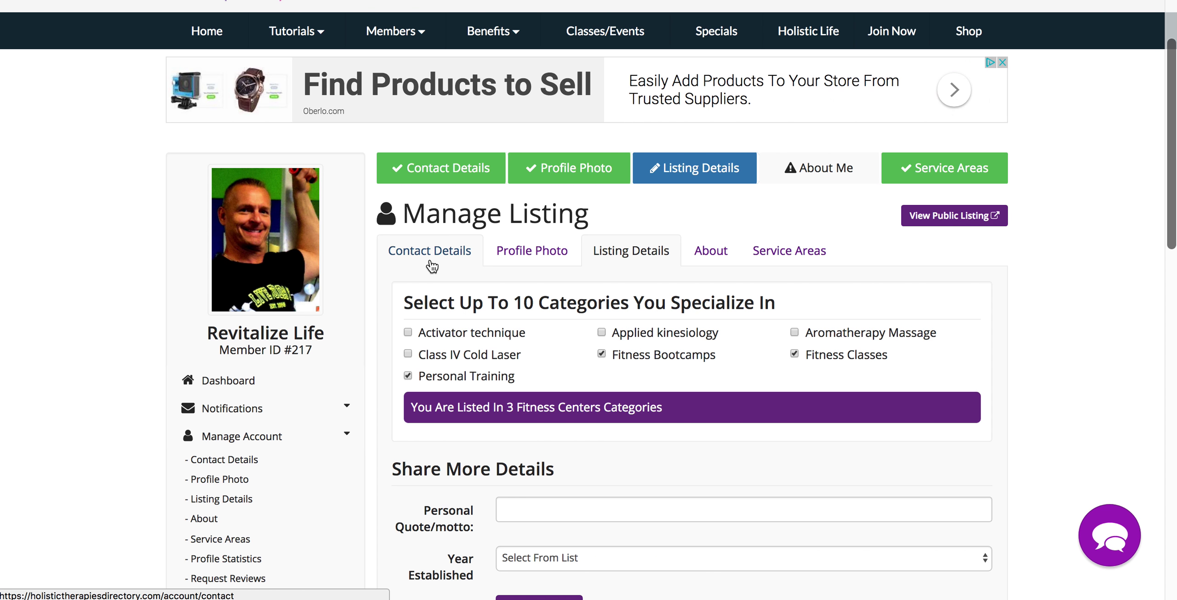
pyautogui.click(435, 266)
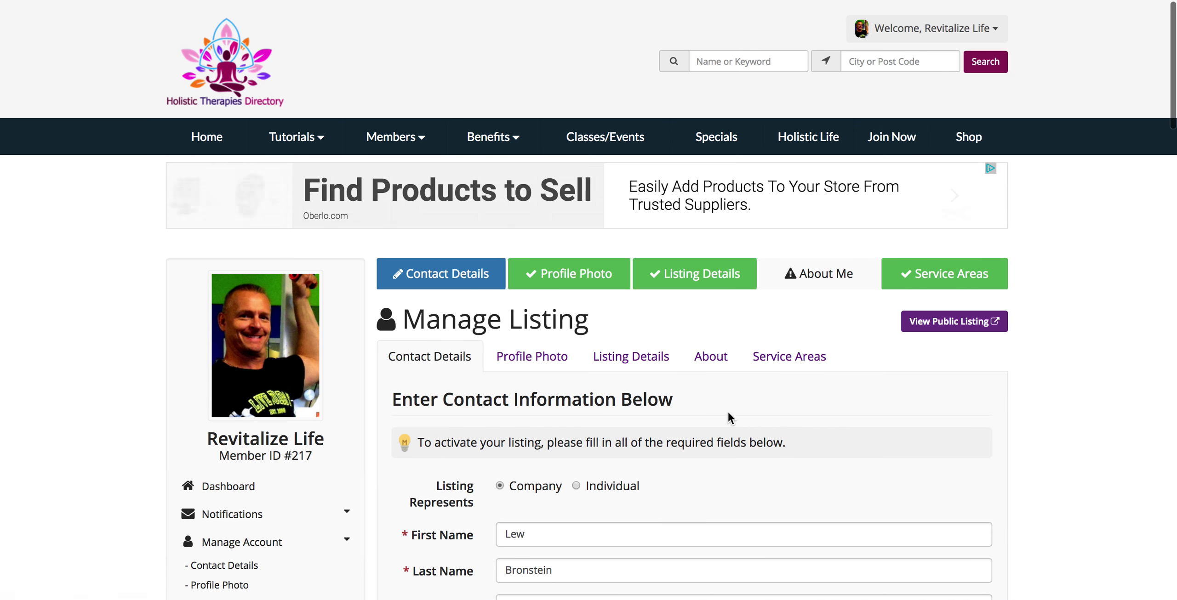
# - Expand Sub Accounts in the sidebar to show the empty My Sub Accounts list
pyautogui.scroll(-10, 730, 418)
pyautogui.scroll(1, 728, 413)
pyautogui.click(231, 275)
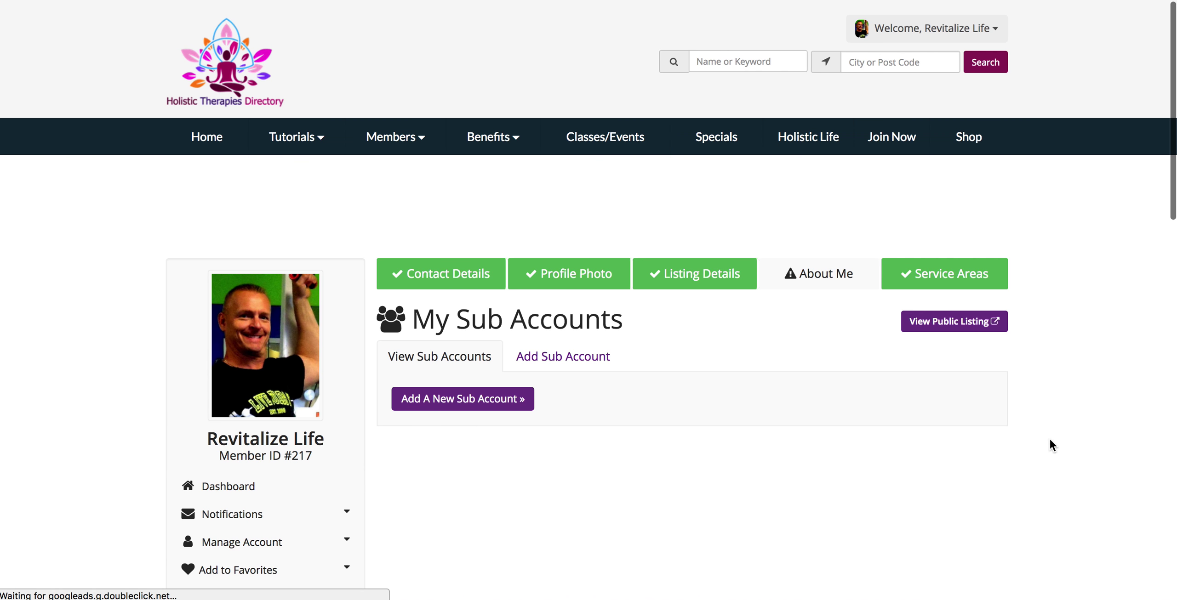
pyautogui.scroll(-2, 1050, 439)
pyautogui.scroll(-2, 1050, 441)
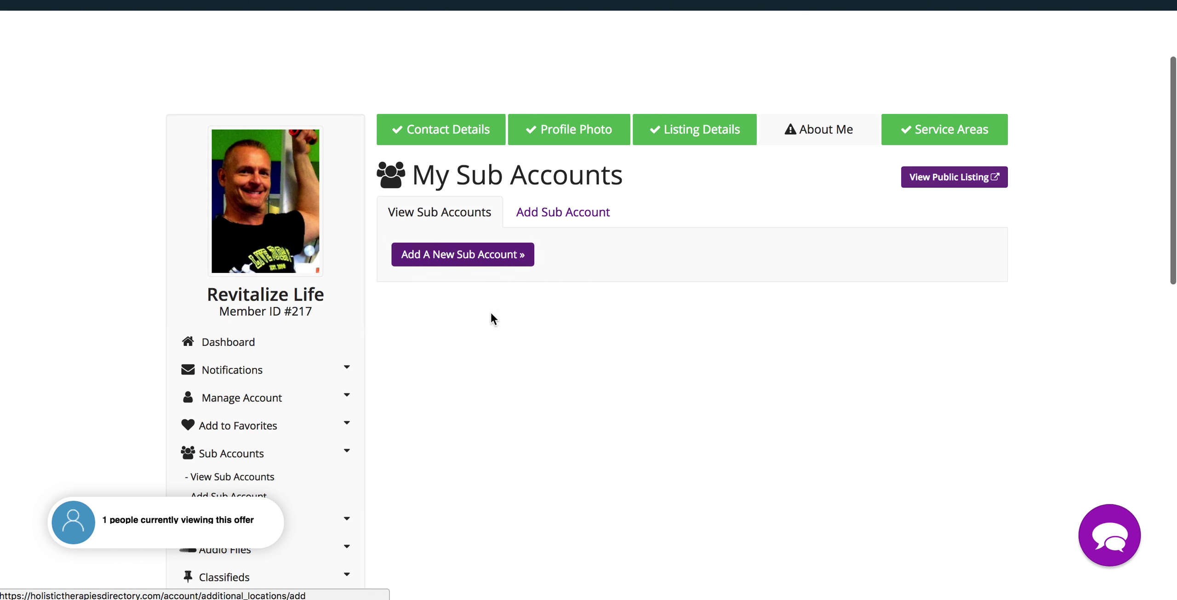
# - Start a new sub account and set it to Individual and Not Active
pyautogui.click(456, 258)
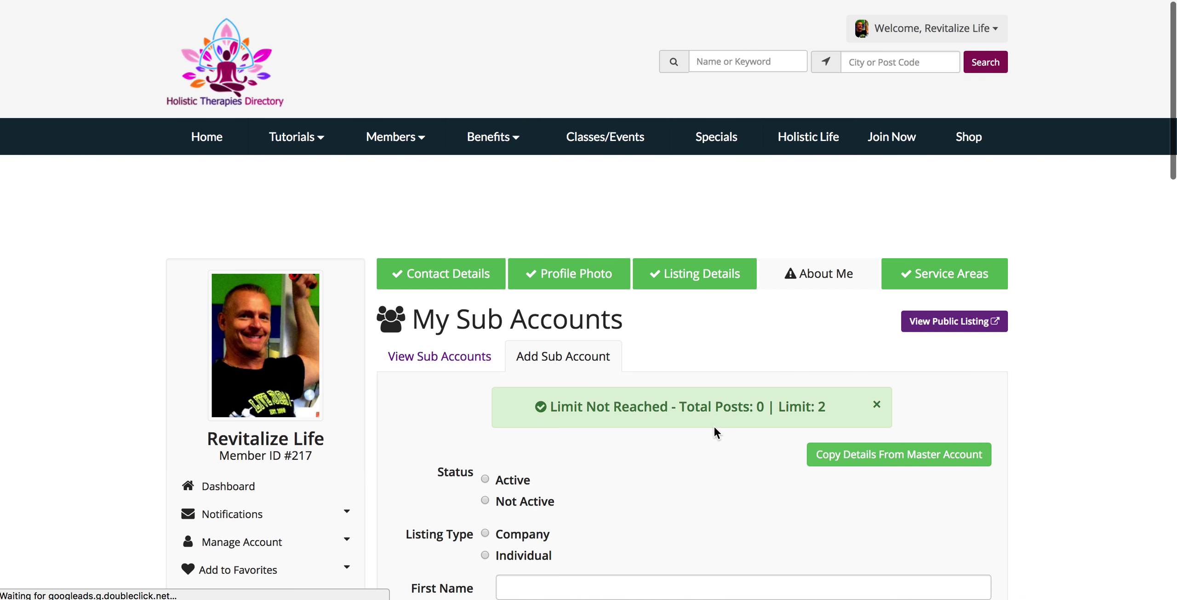
pyautogui.scroll(-2, 706, 490)
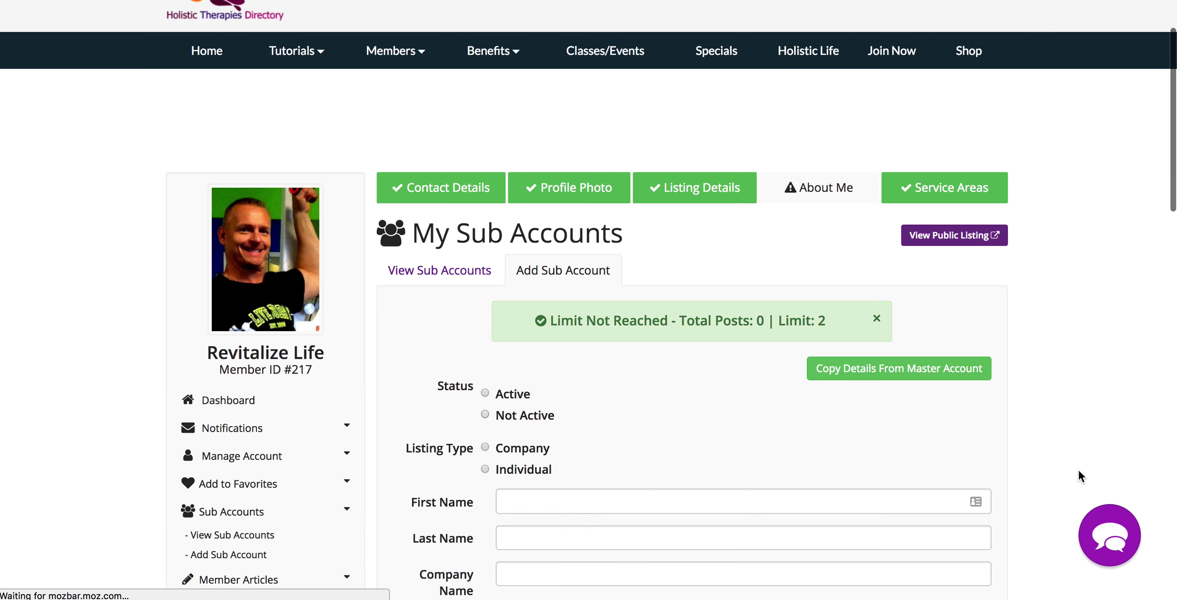
pyautogui.scroll(-3, 1078, 468)
pyautogui.scroll(-2, 1077, 469)
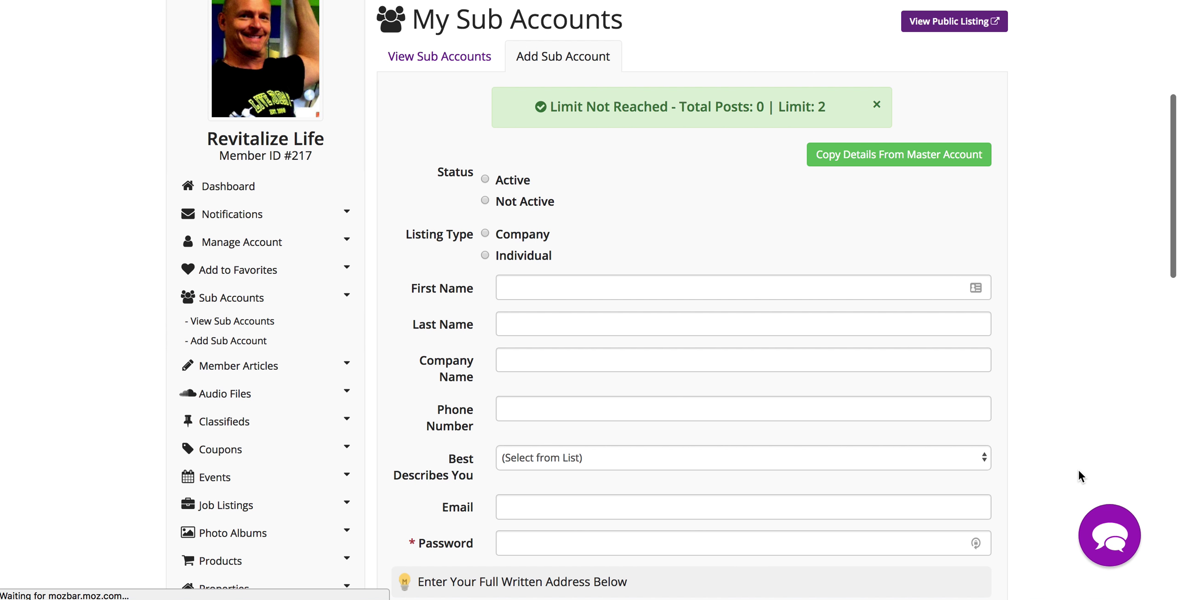
pyautogui.scroll(-1, 1078, 469)
pyautogui.click(485, 208)
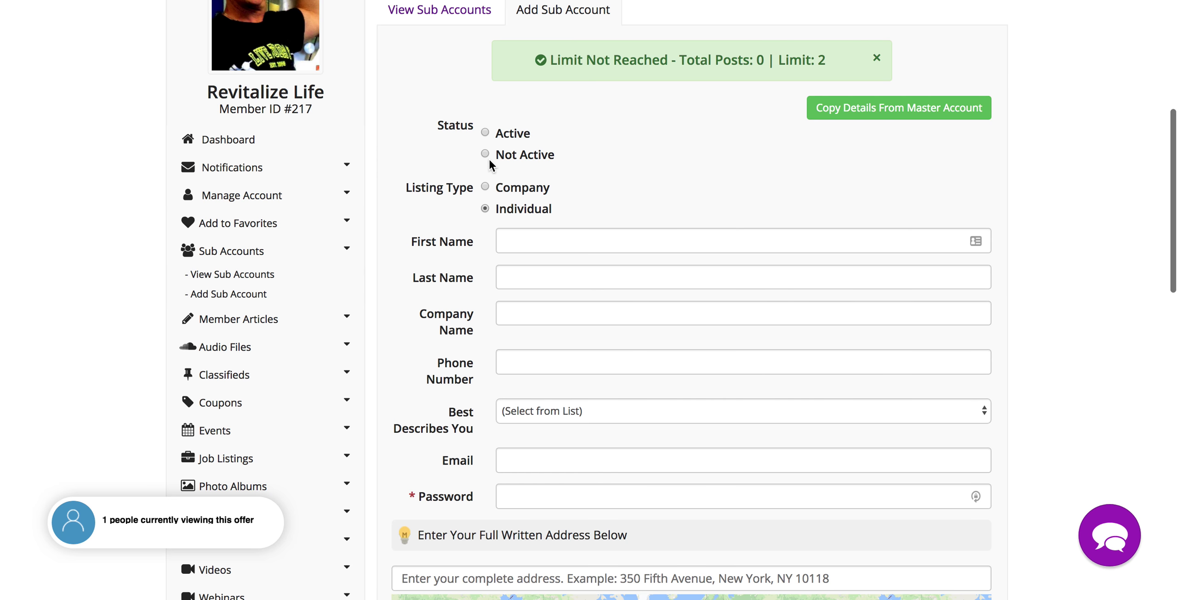
pyautogui.click(485, 155)
# - Choose Life Coaches as what best describes the sub account
pyautogui.scroll(-2, 1048, 322)
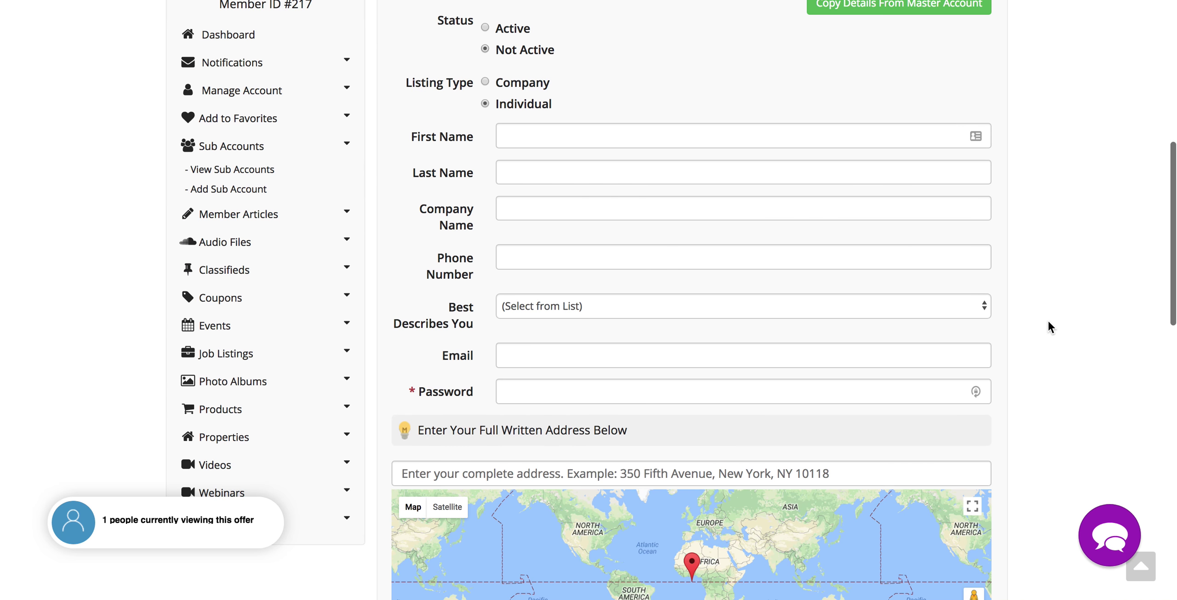
pyautogui.scroll(-1, 1047, 320)
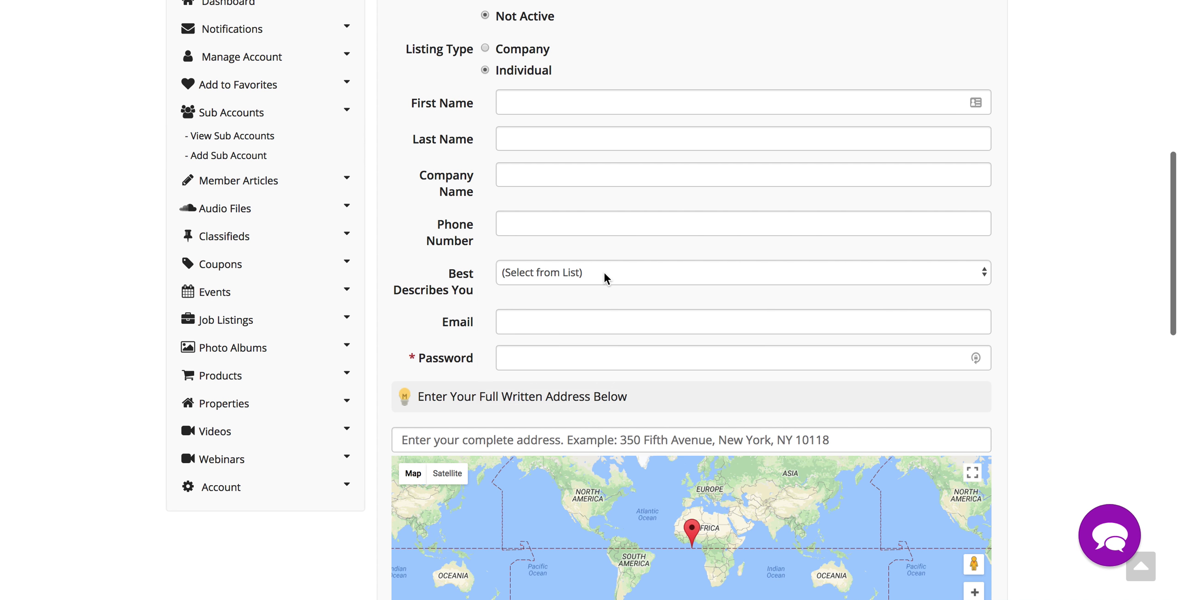
pyautogui.click(604, 275)
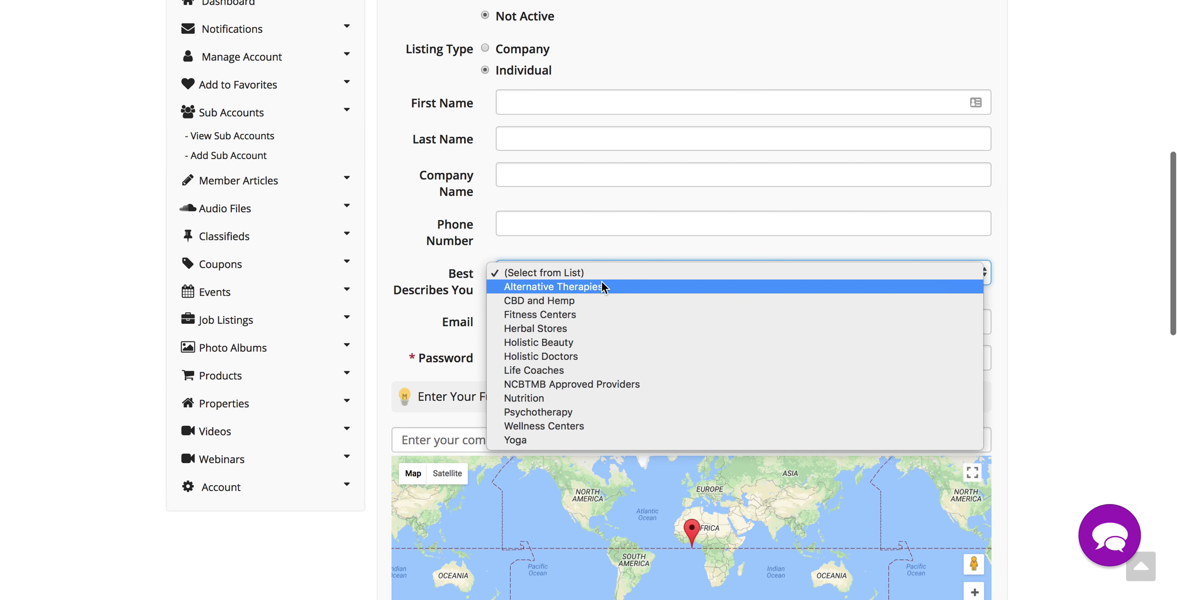
pyautogui.click(554, 371)
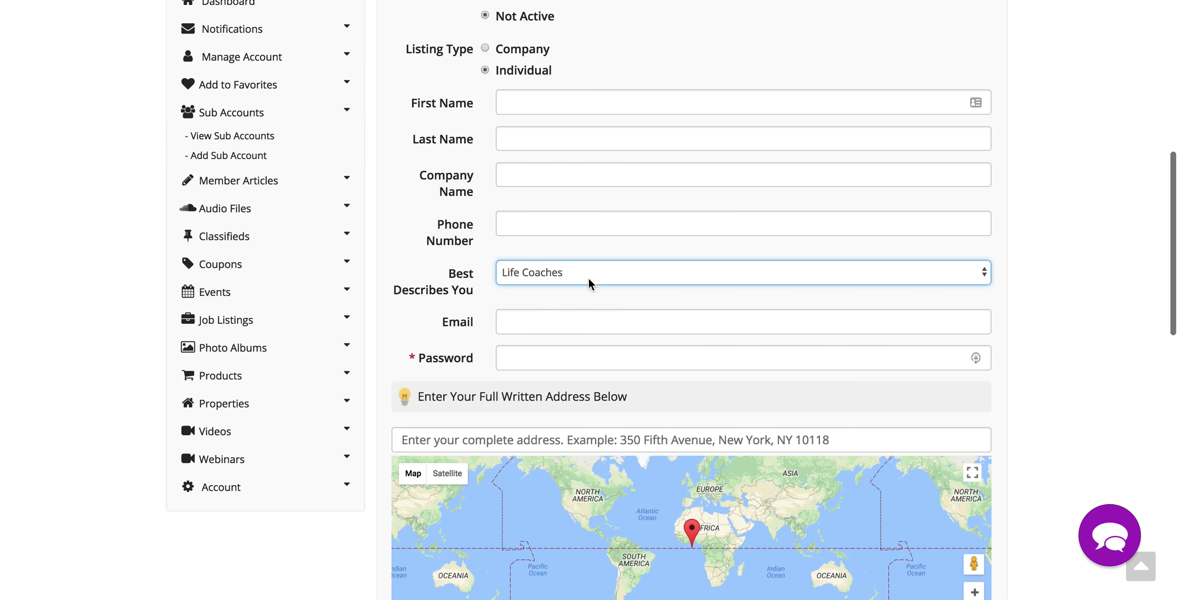
pyautogui.scroll(-2, 588, 277)
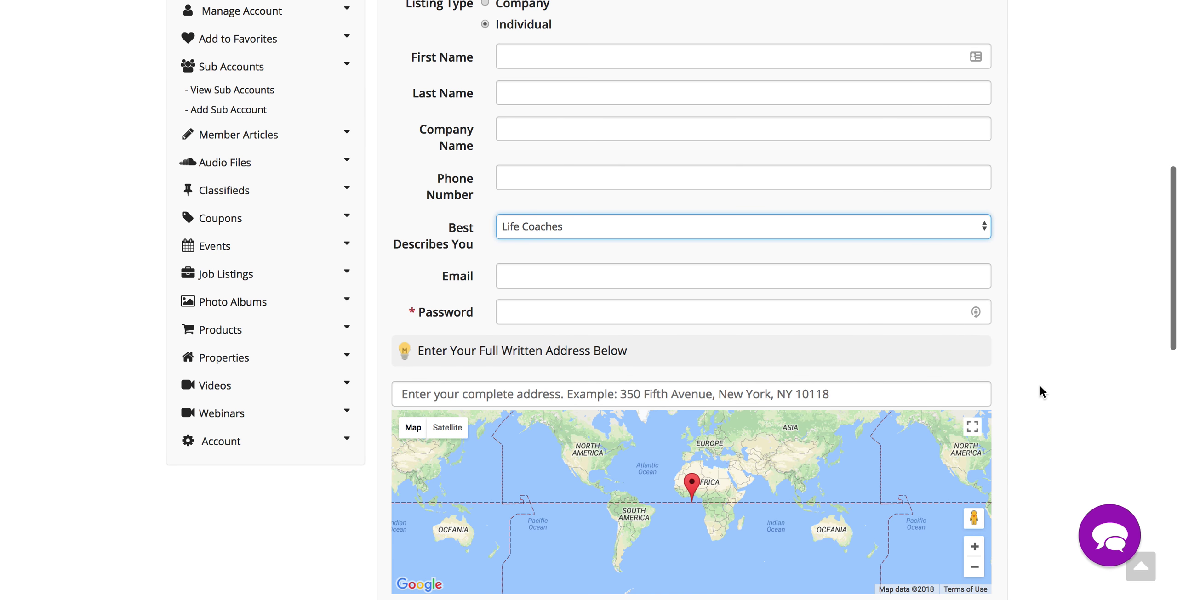
pyautogui.scroll(-3, 1039, 384)
pyautogui.scroll(-10, 1040, 392)
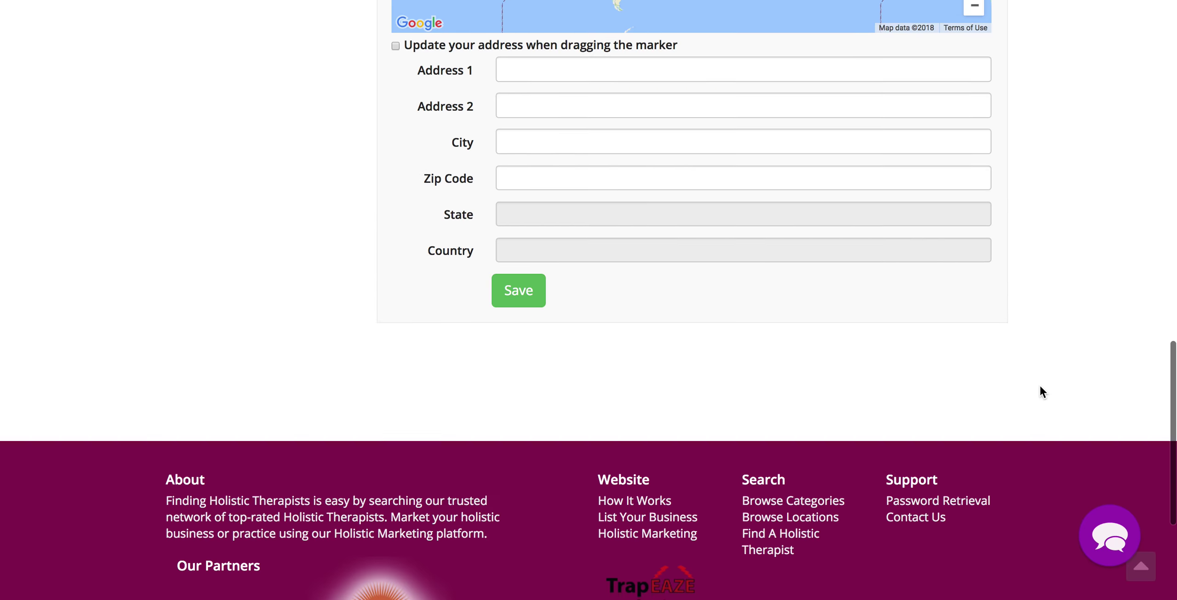
pyautogui.scroll(6, 1040, 392)
pyautogui.scroll(10, 1040, 387)
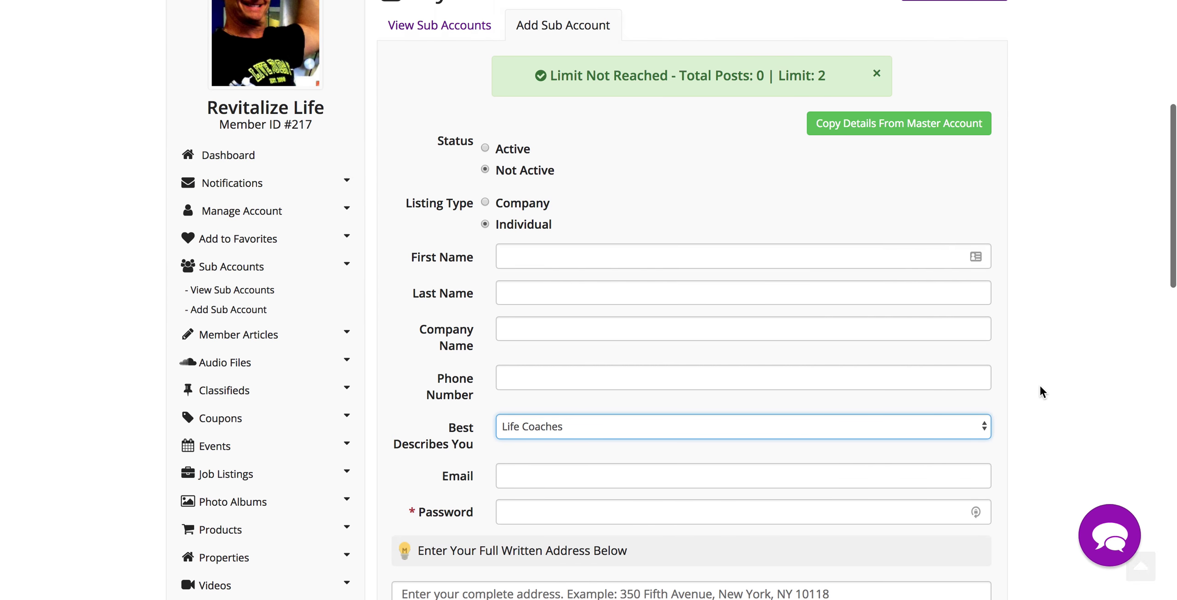
pyautogui.scroll(-8, 1040, 388)
pyautogui.scroll(10, 1040, 387)
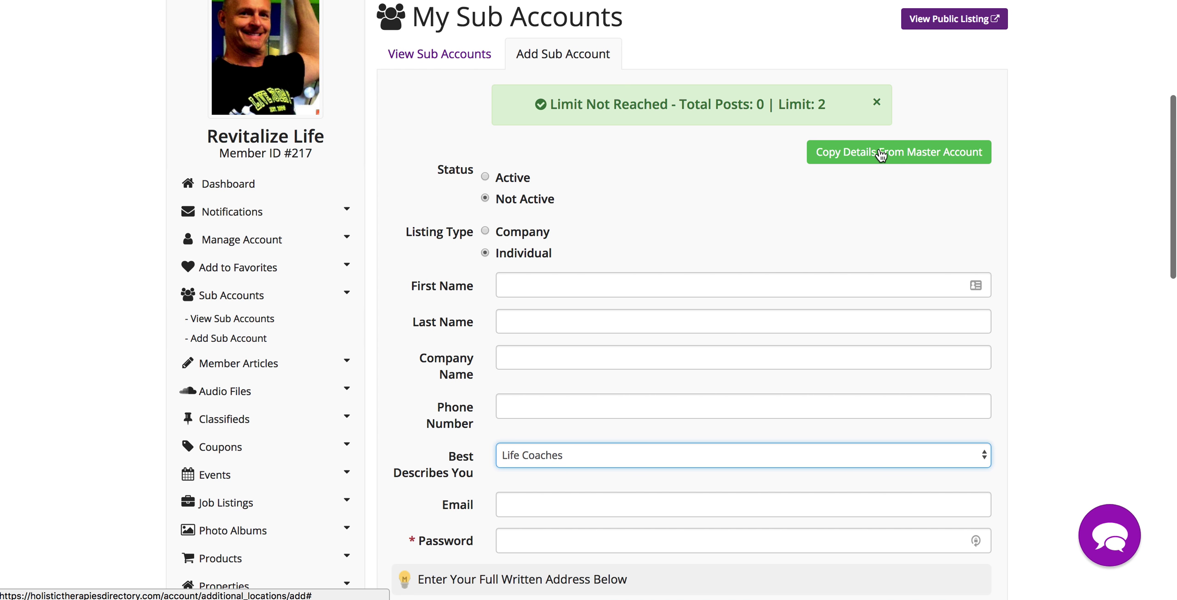
# - Copy the master account's name, company, category and email into the sub account form
pyautogui.click(880, 155)
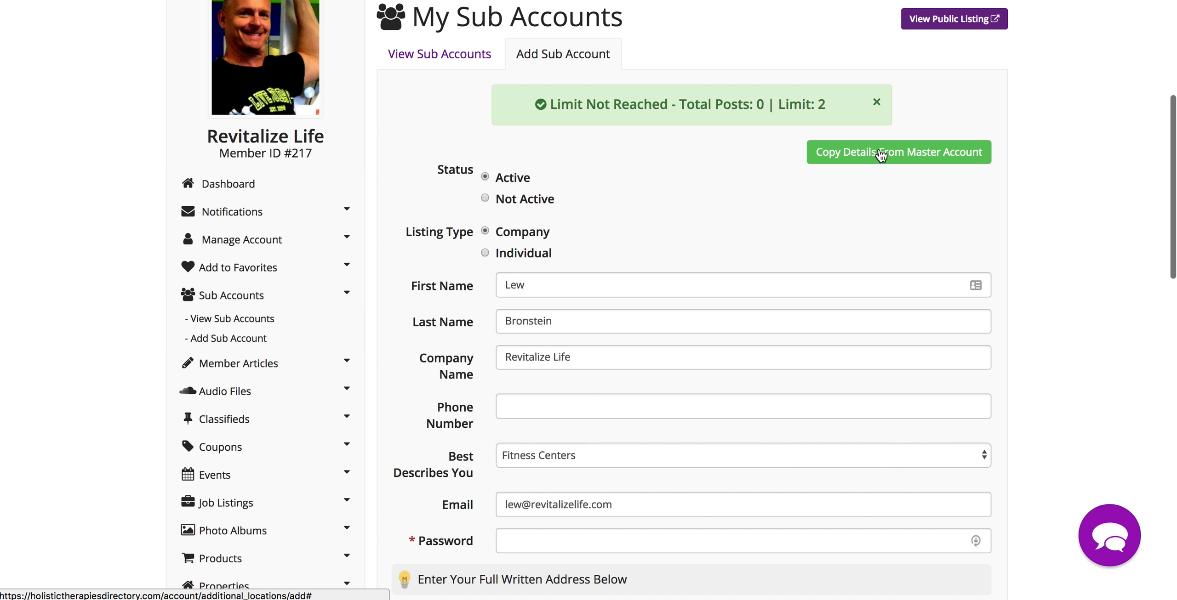
pyautogui.scroll(-10, 1080, 382)
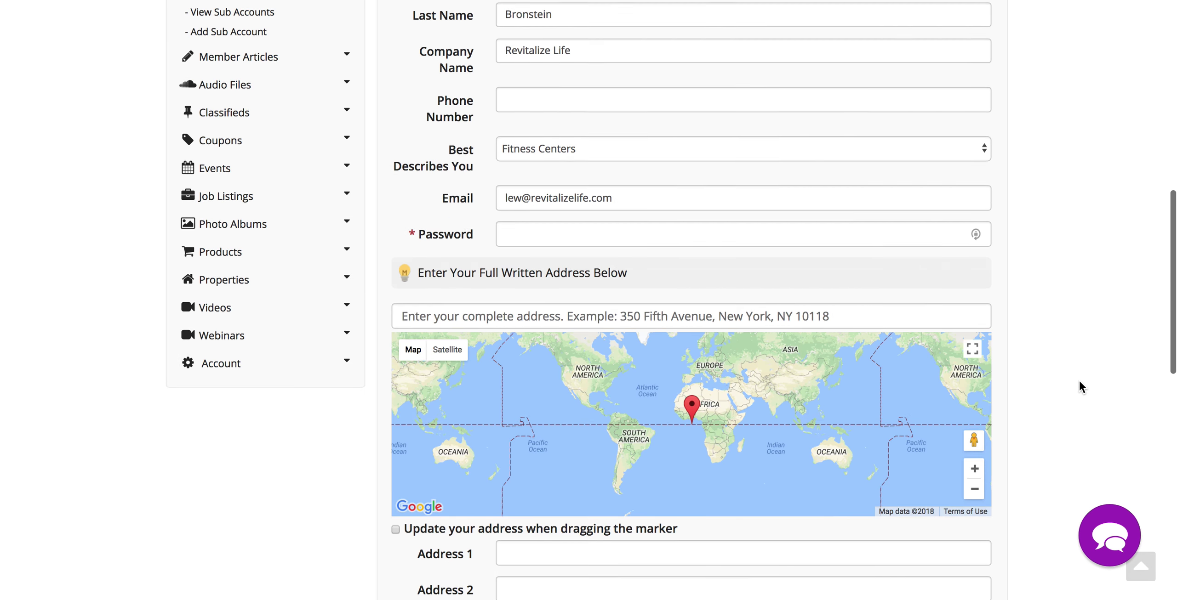
pyautogui.scroll(10, 1079, 379)
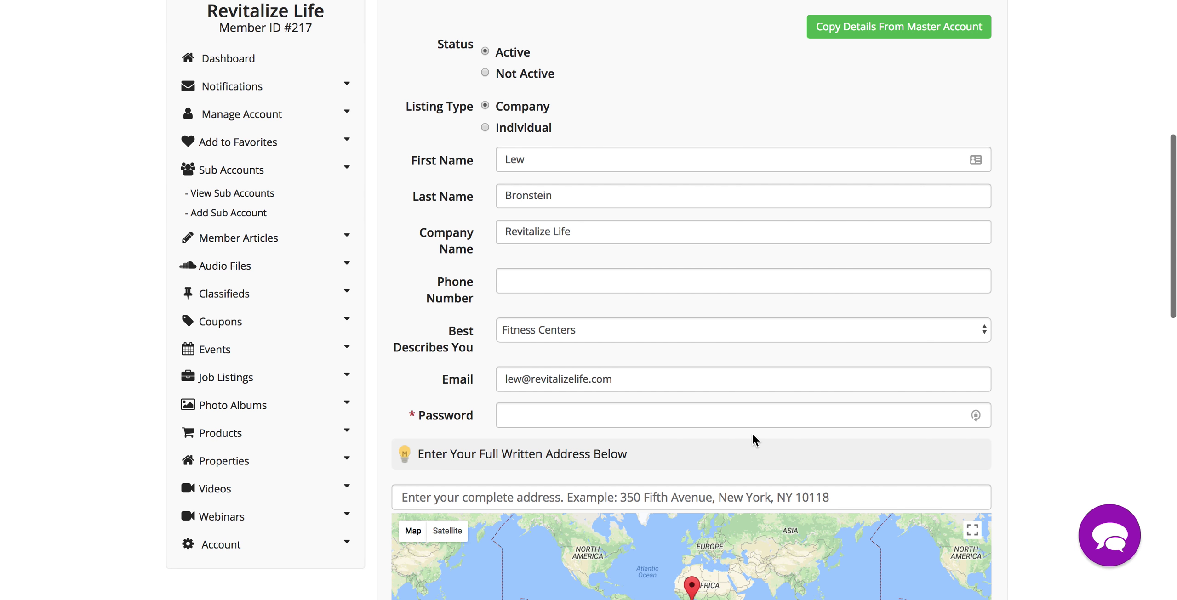
# - Save the new sub account as an Active, Individual listing
pyautogui.scroll(1, 1020, 400)
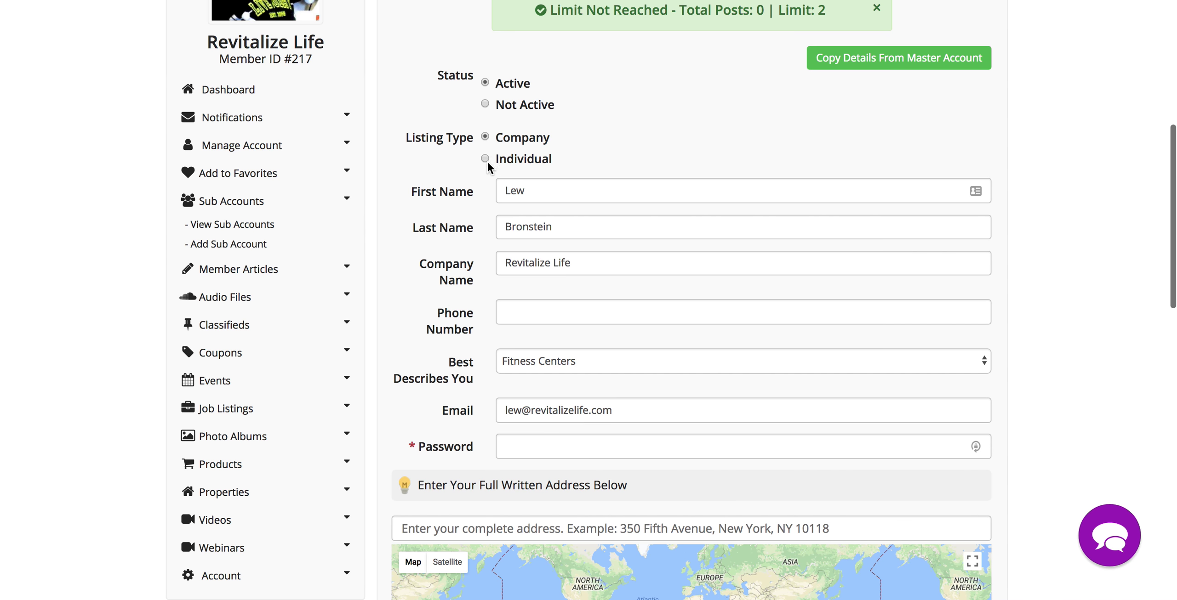
pyautogui.scroll(-5, 1039, 331)
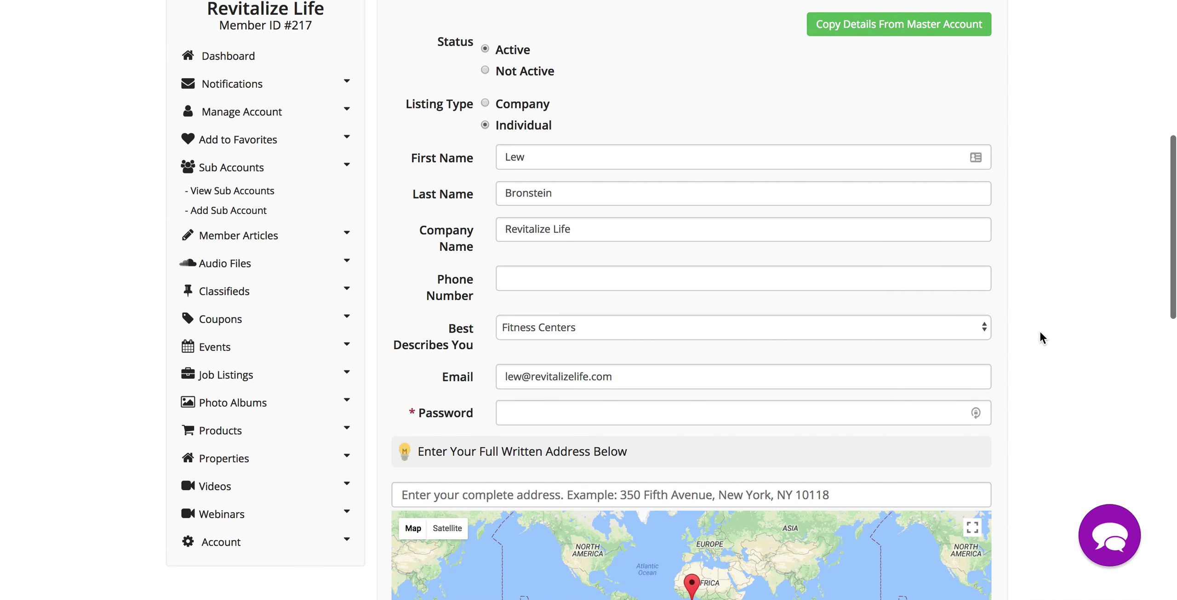
pyautogui.scroll(-8, 1039, 331)
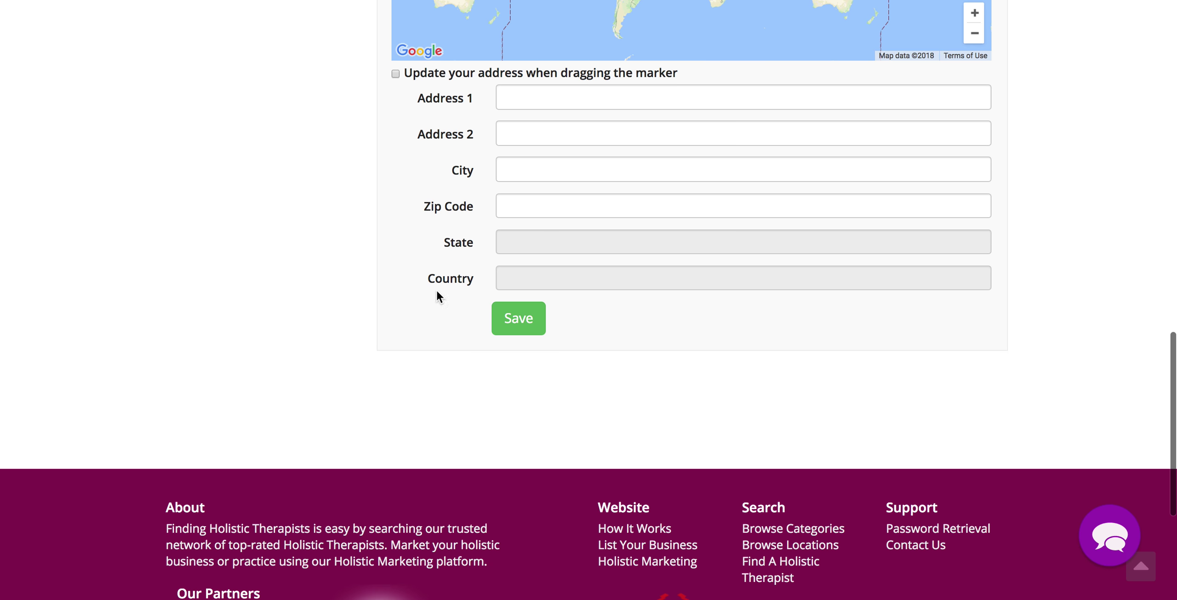
pyautogui.click(517, 320)
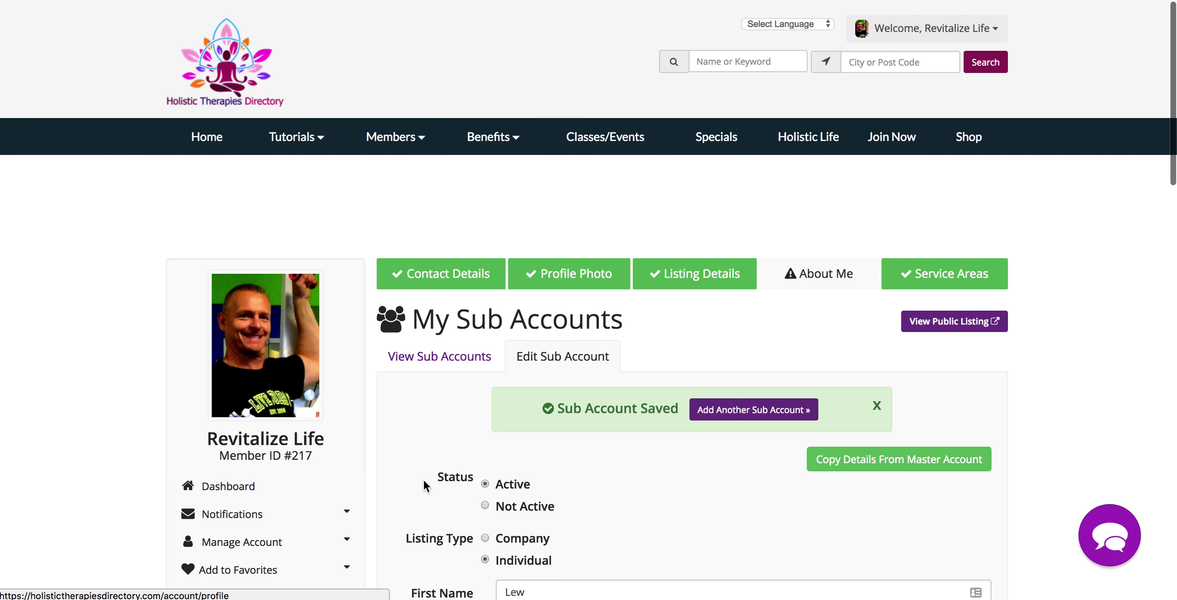
# - Go to the dashboard and open the main account's Contact Details under Manage Account
pyautogui.click(439, 359)
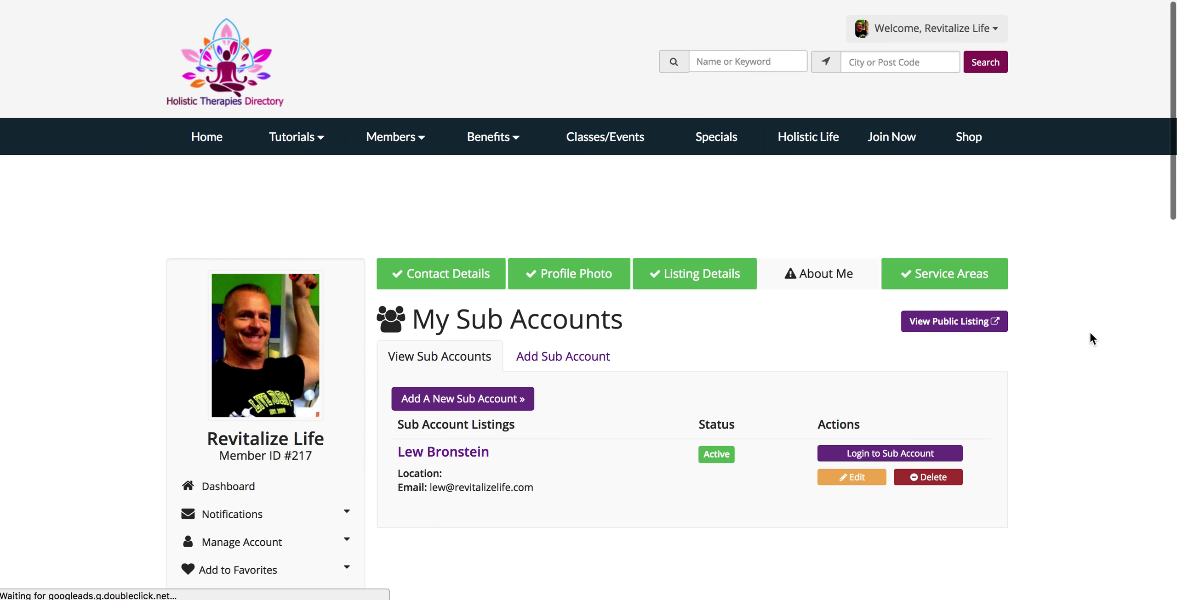
pyautogui.scroll(-4, 1092, 339)
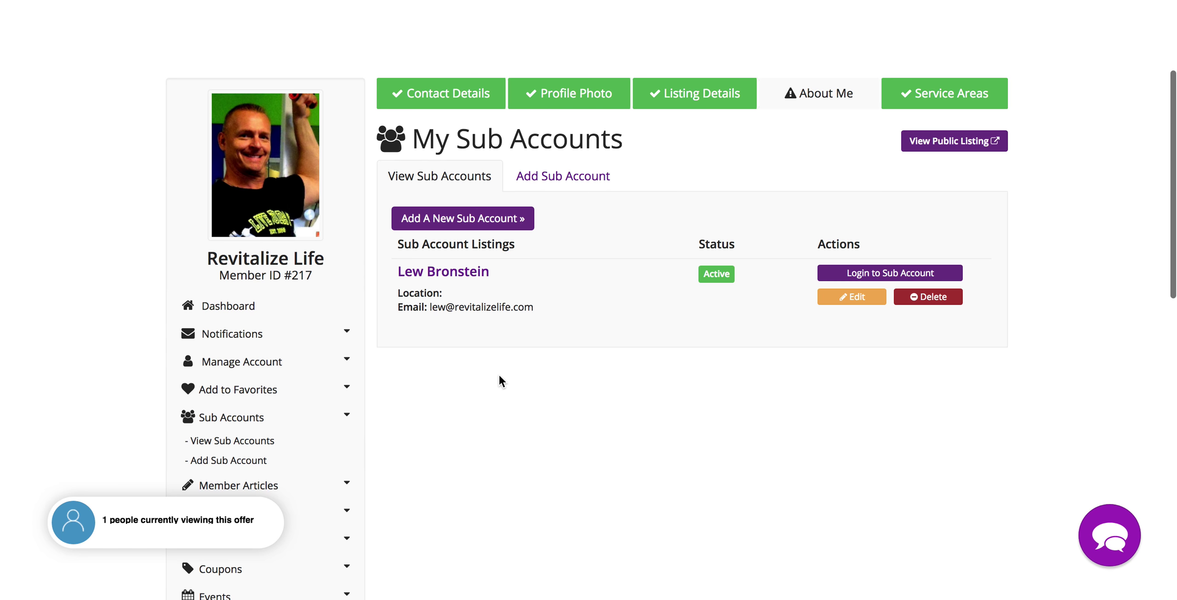
pyautogui.click(234, 306)
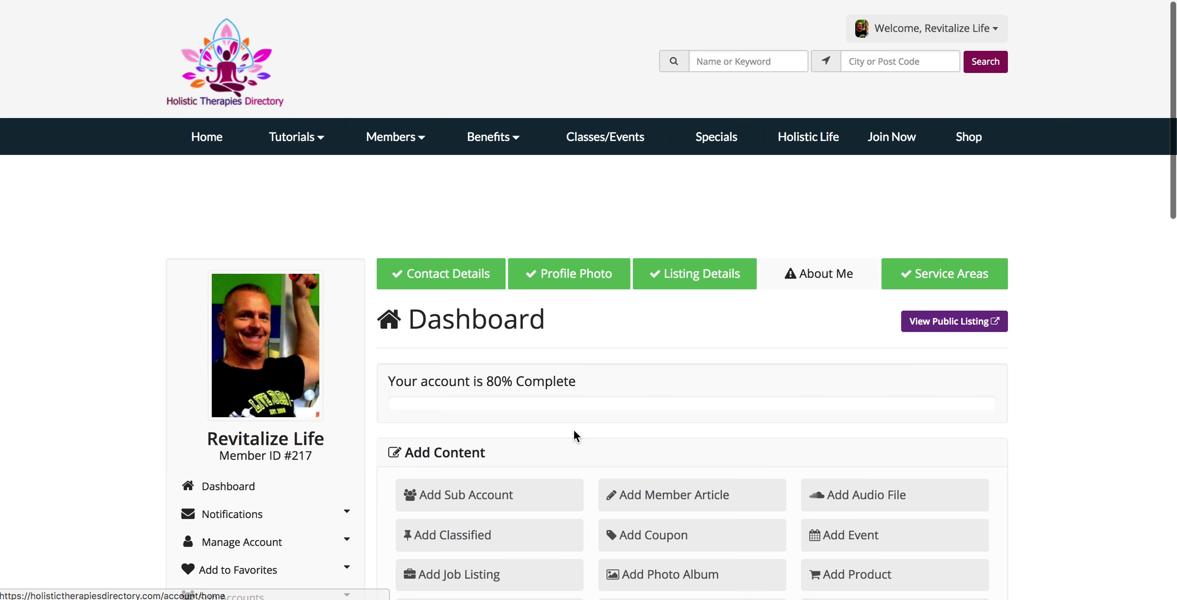
pyautogui.scroll(-10, 574, 429)
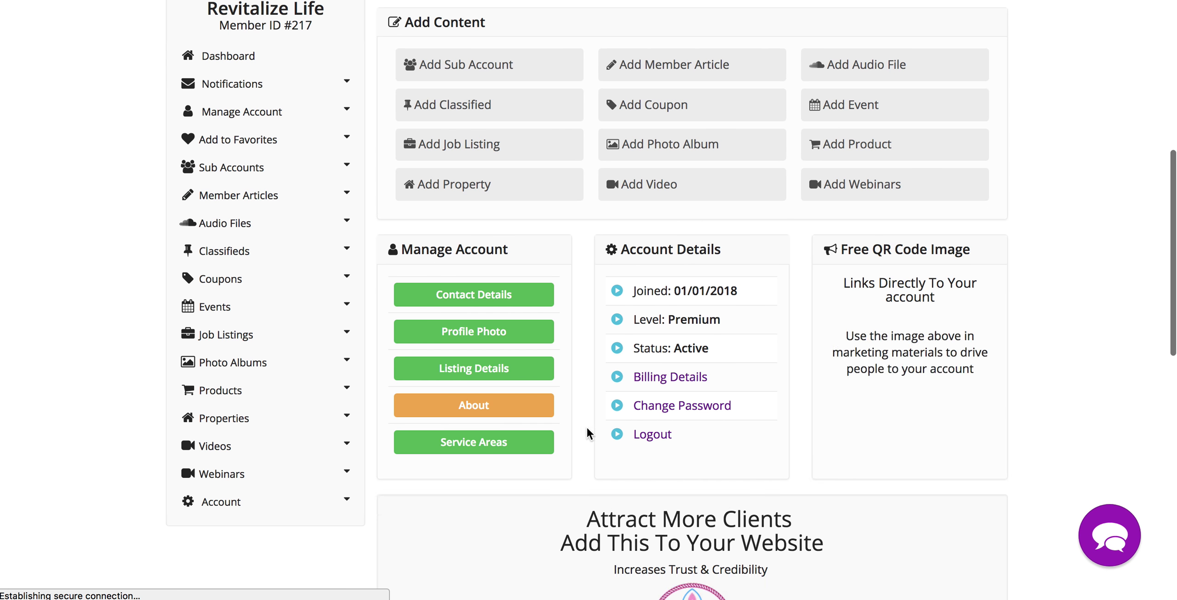
pyautogui.scroll(2, 719, 439)
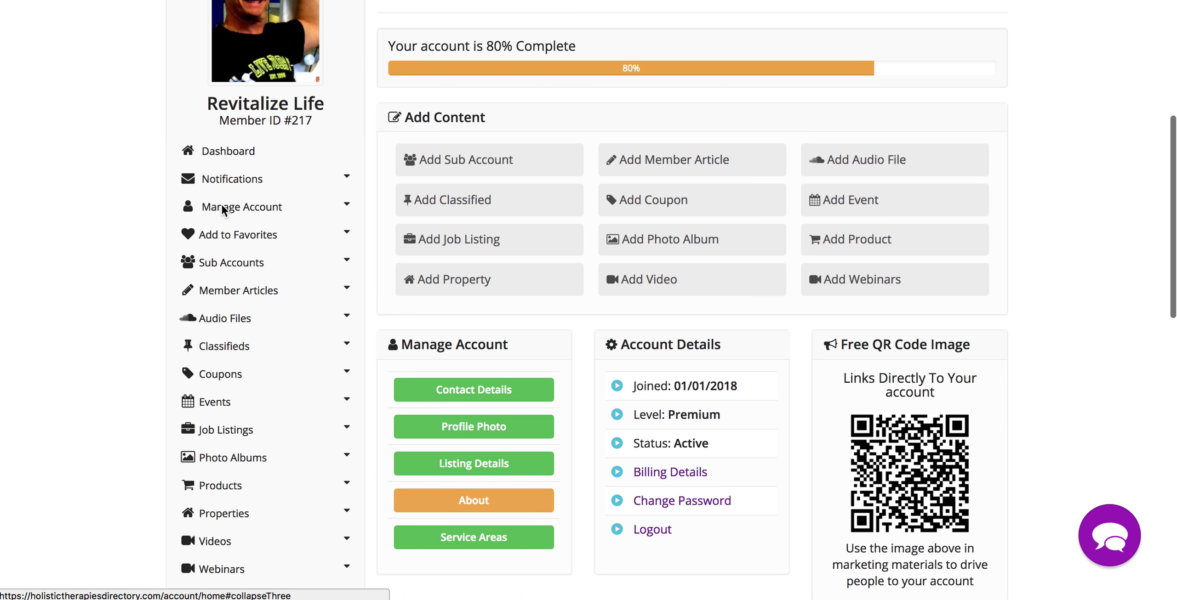
pyautogui.click(249, 209)
pyautogui.click(245, 228)
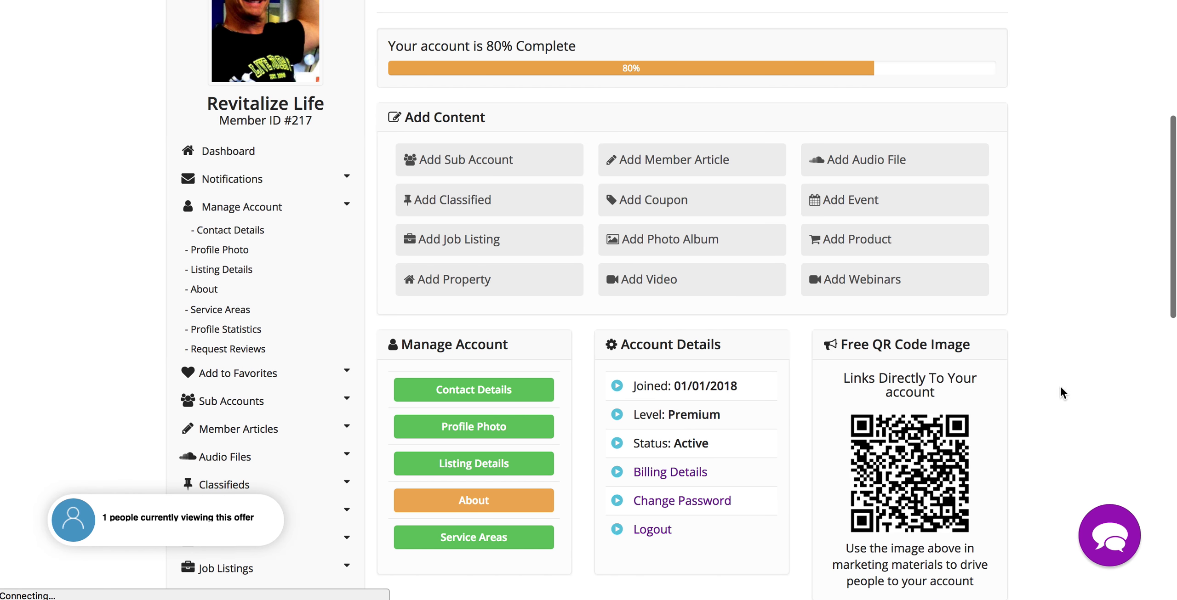
# - View Sub Accounts, where the new sub account is listed as Active
pyautogui.scroll(-10, 1099, 404)
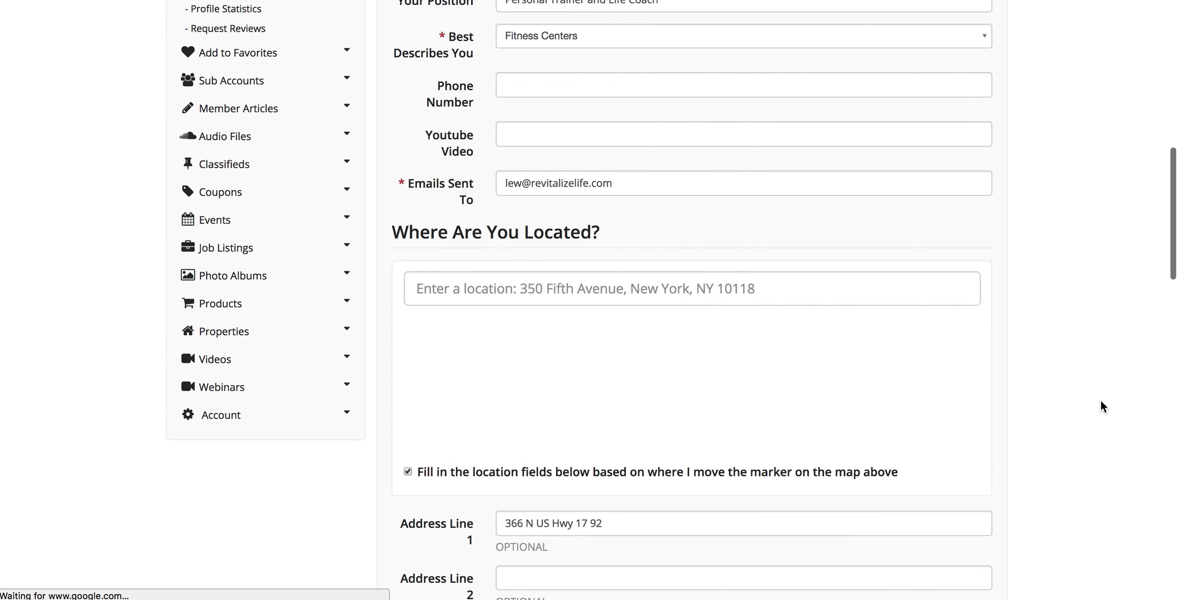
pyautogui.scroll(-15, 1103, 407)
pyautogui.scroll(10, 1102, 406)
pyautogui.scroll(15, 1099, 399)
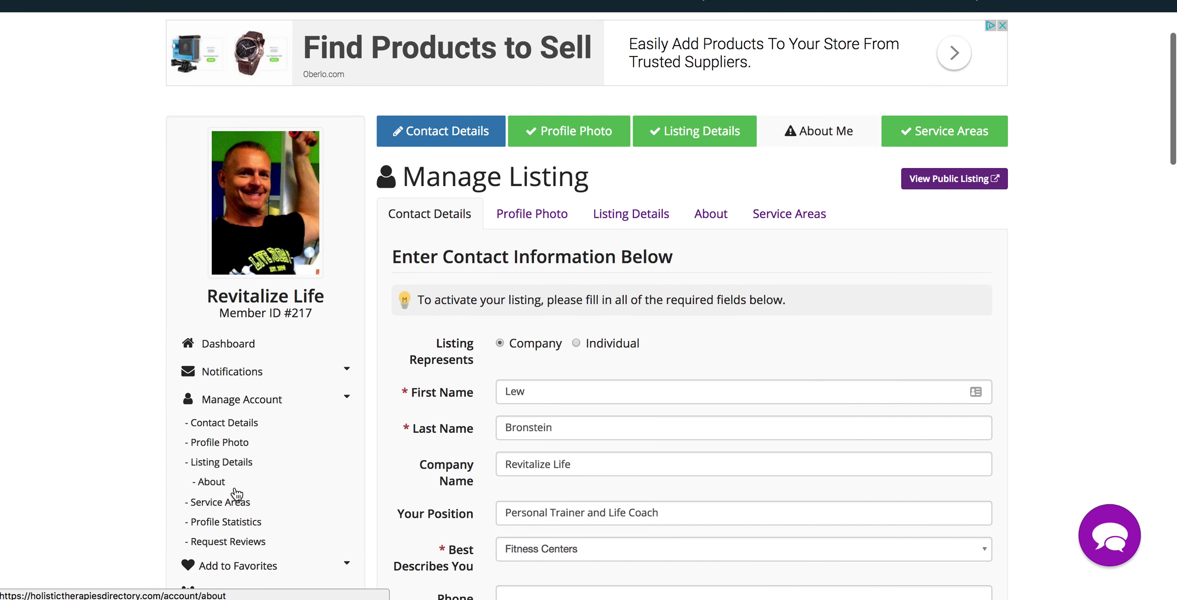
pyautogui.scroll(-5, 237, 492)
pyautogui.click(239, 376)
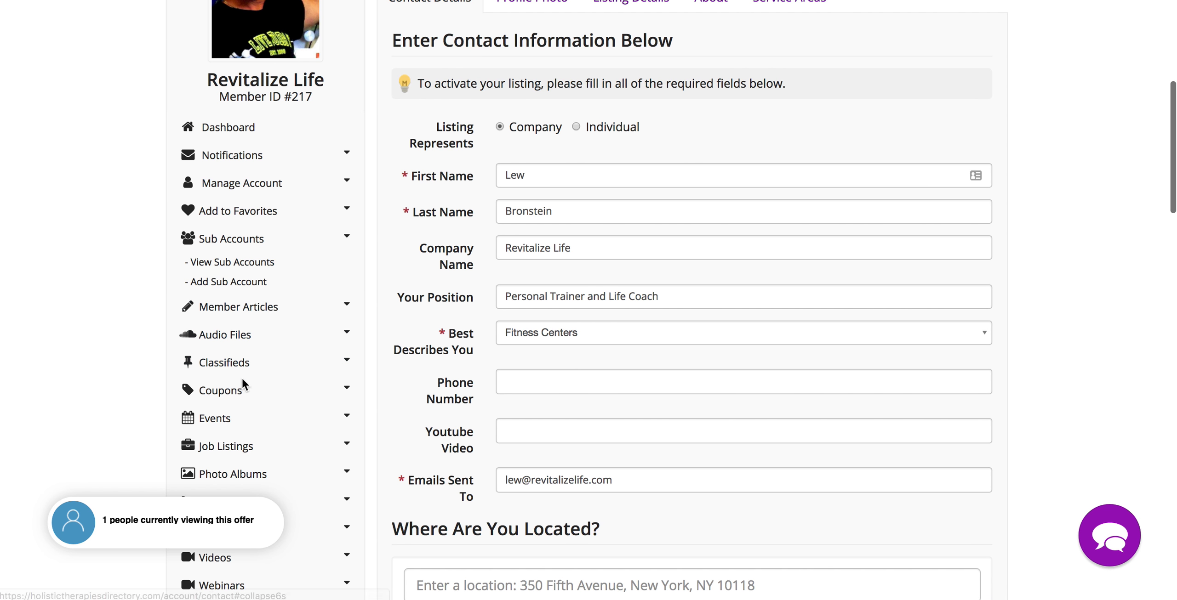
pyautogui.click(233, 265)
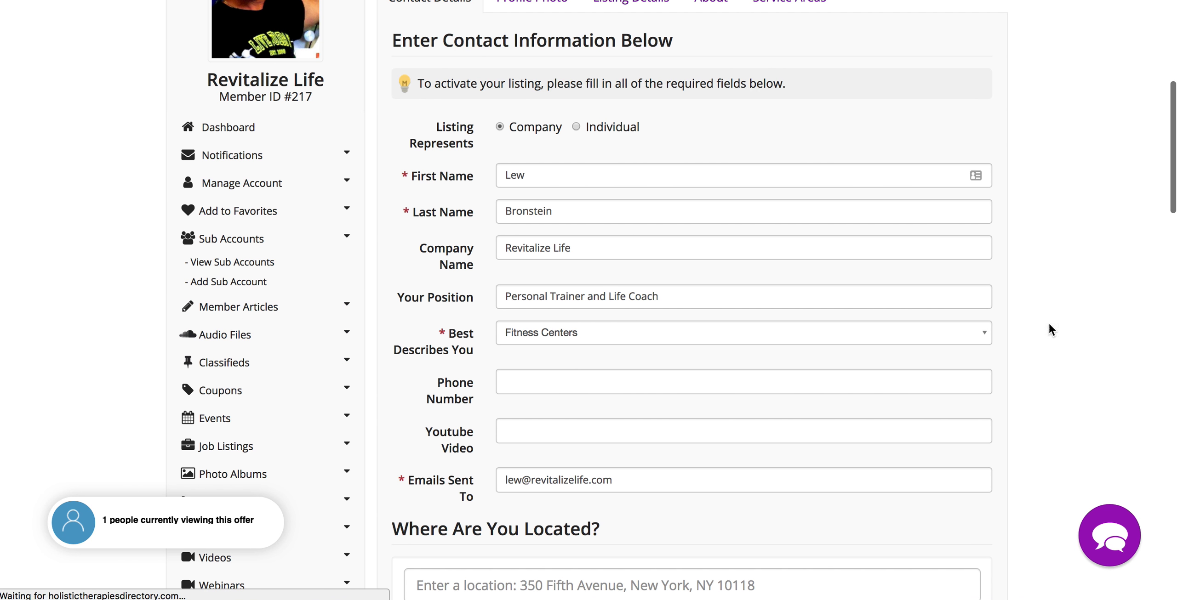
pyautogui.scroll(-6, 1053, 349)
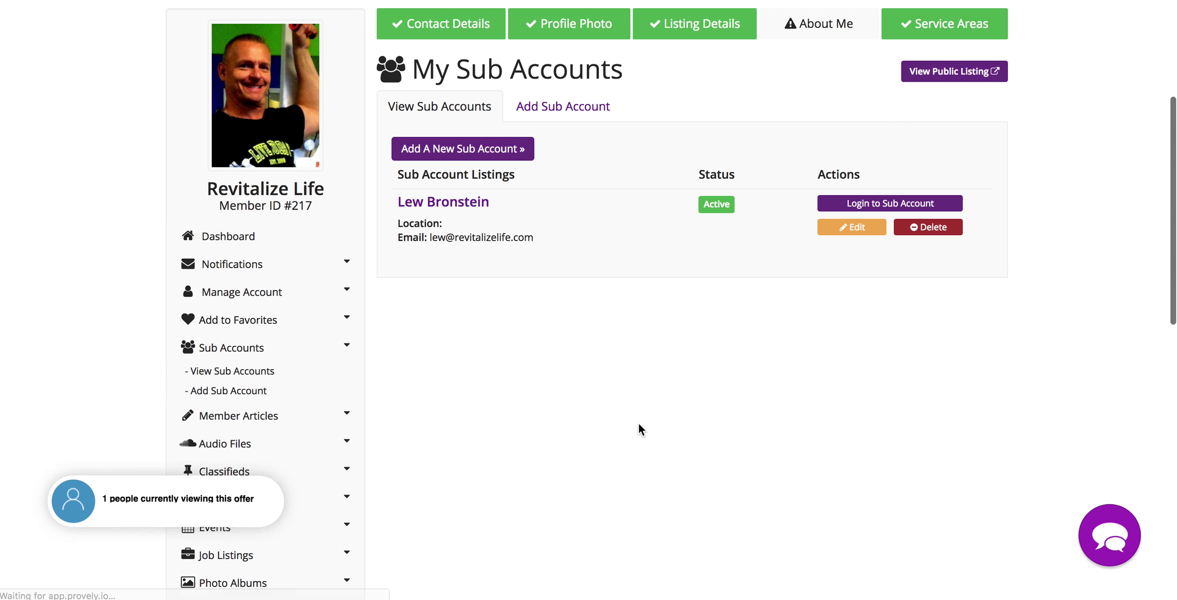
# - Log into the sub account and review its dashboard: 20% complete, Premium level, Active
pyautogui.click(923, 206)
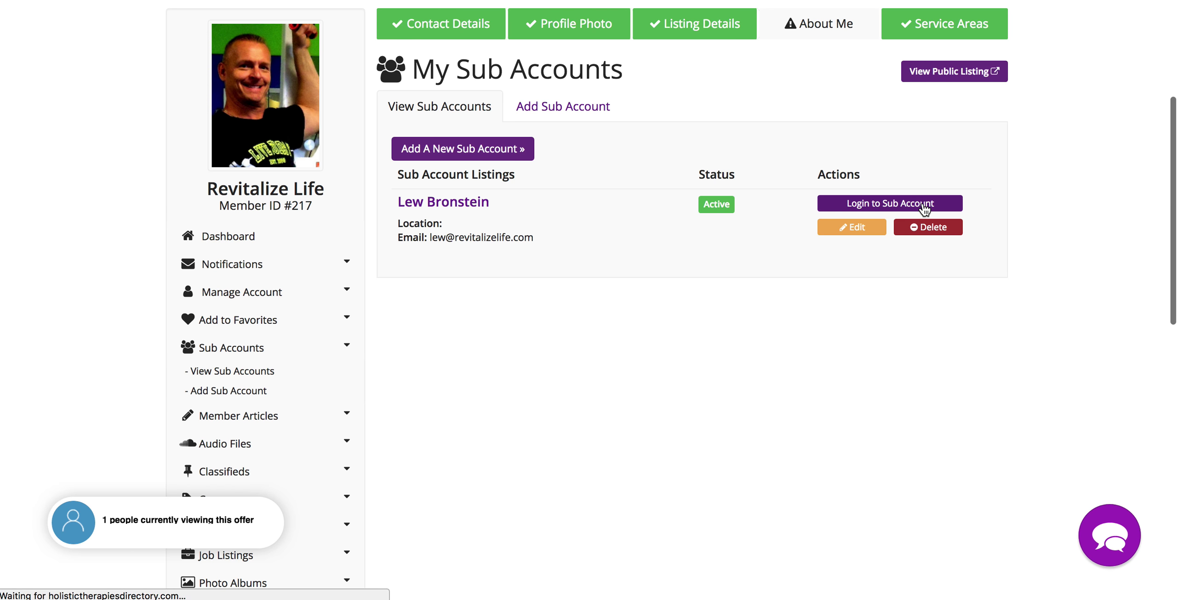
pyautogui.scroll(-3, 1027, 420)
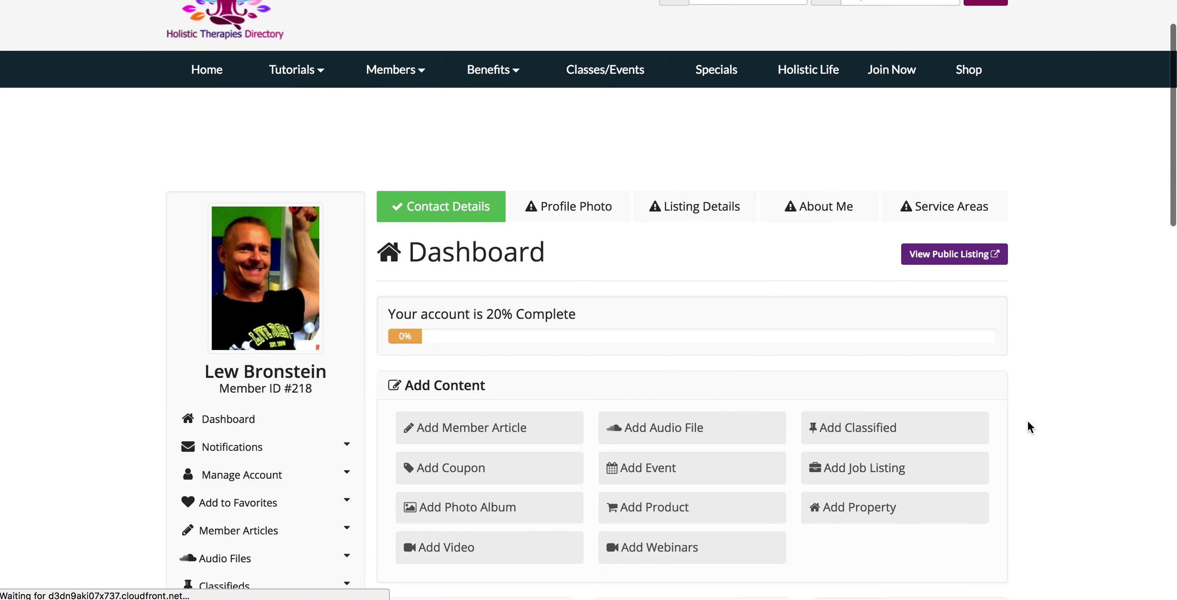
pyautogui.scroll(-6, 1027, 420)
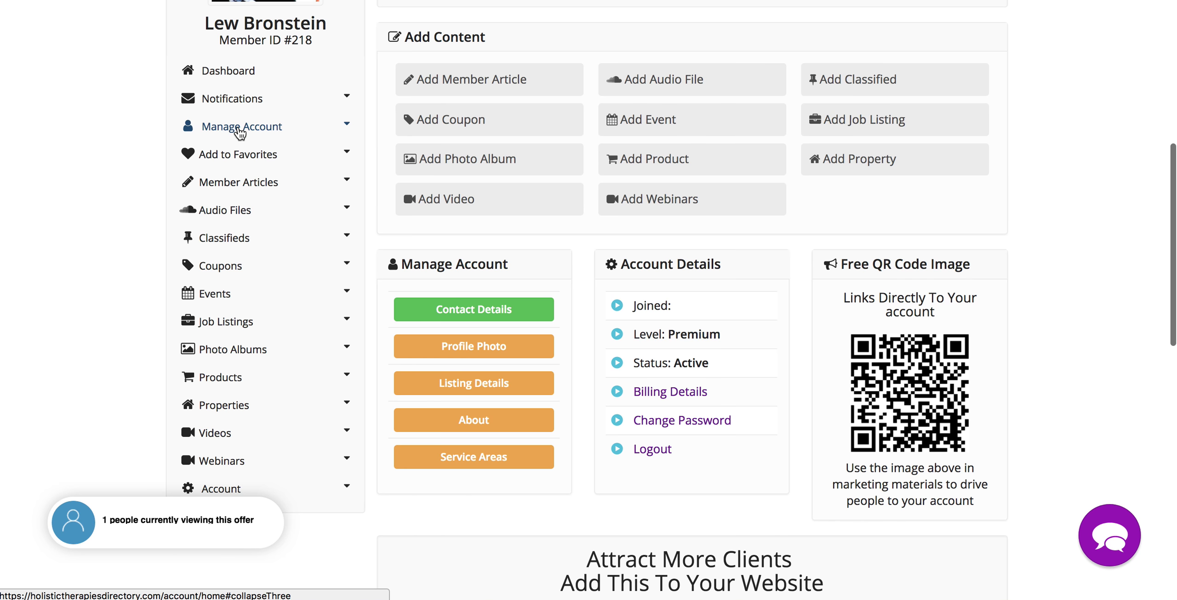
pyautogui.scroll(-1, 591, 272)
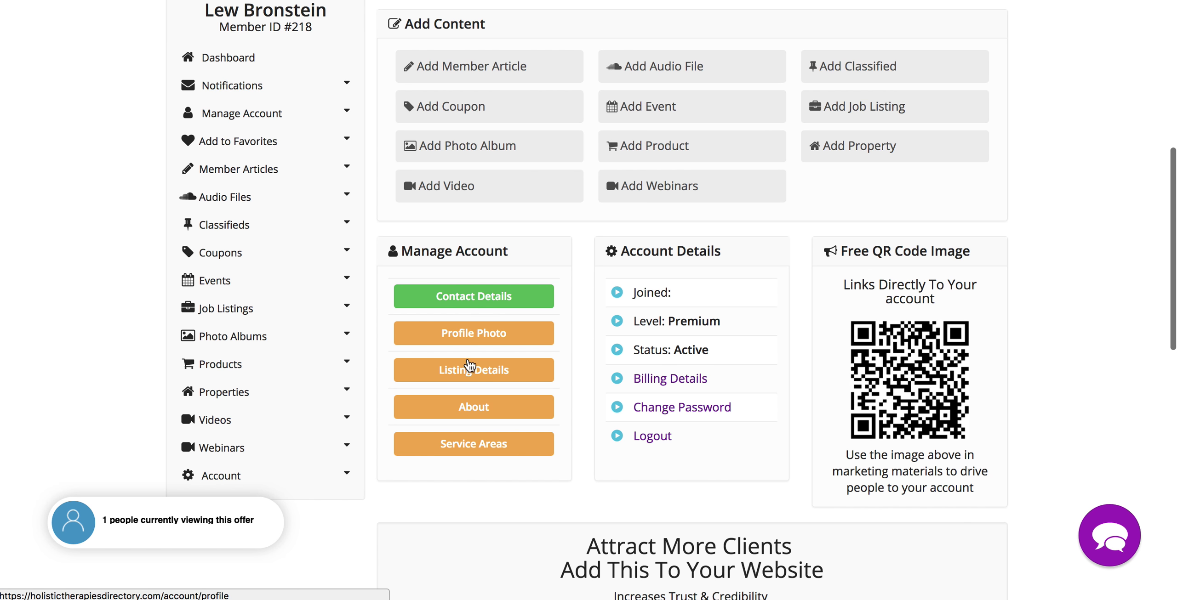
# - Open the sub account's Contact Details form and pick Life Coaches as its business type
pyautogui.click(473, 301)
pyautogui.scroll(-3, 929, 336)
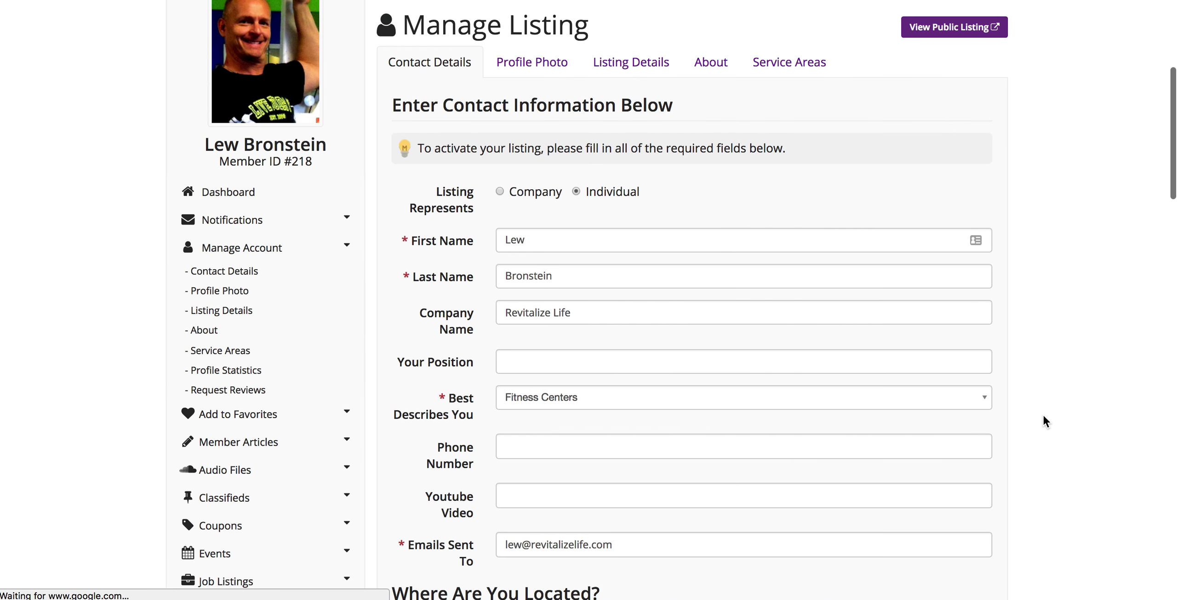
pyautogui.scroll(-7, 1042, 421)
pyautogui.scroll(-1, 1043, 422)
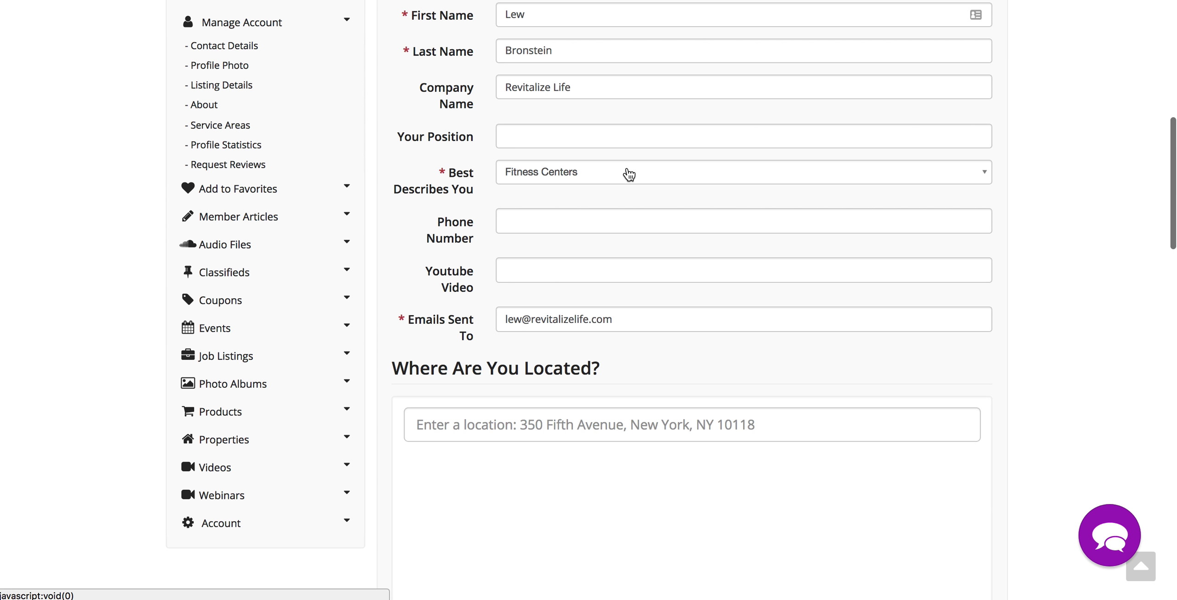
pyautogui.click(628, 175)
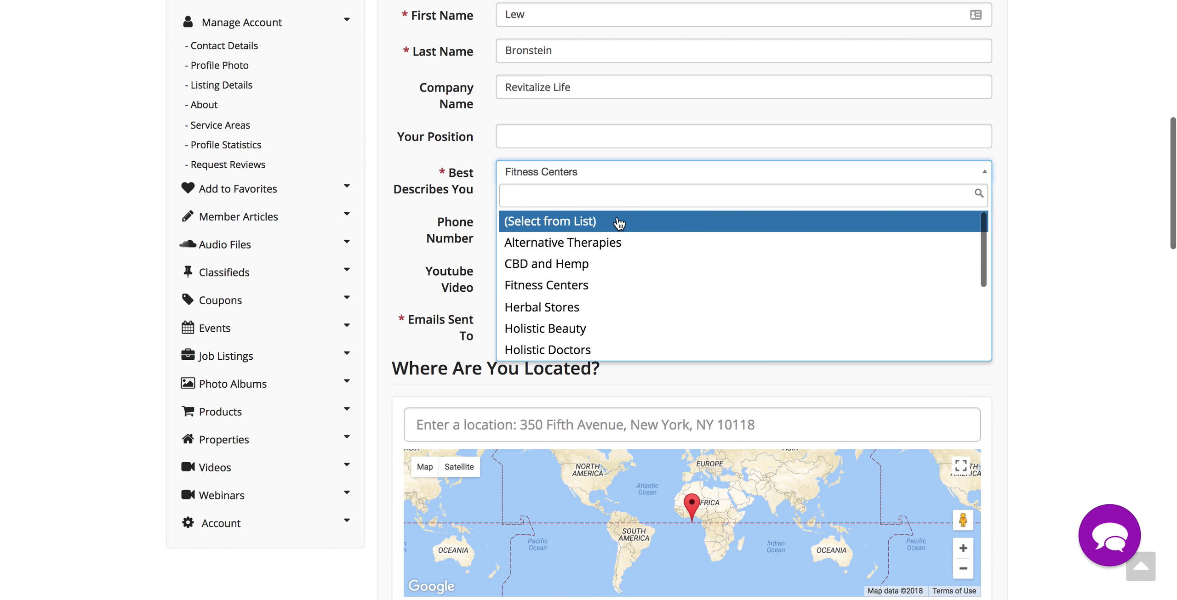
pyautogui.scroll(-5, 622, 284)
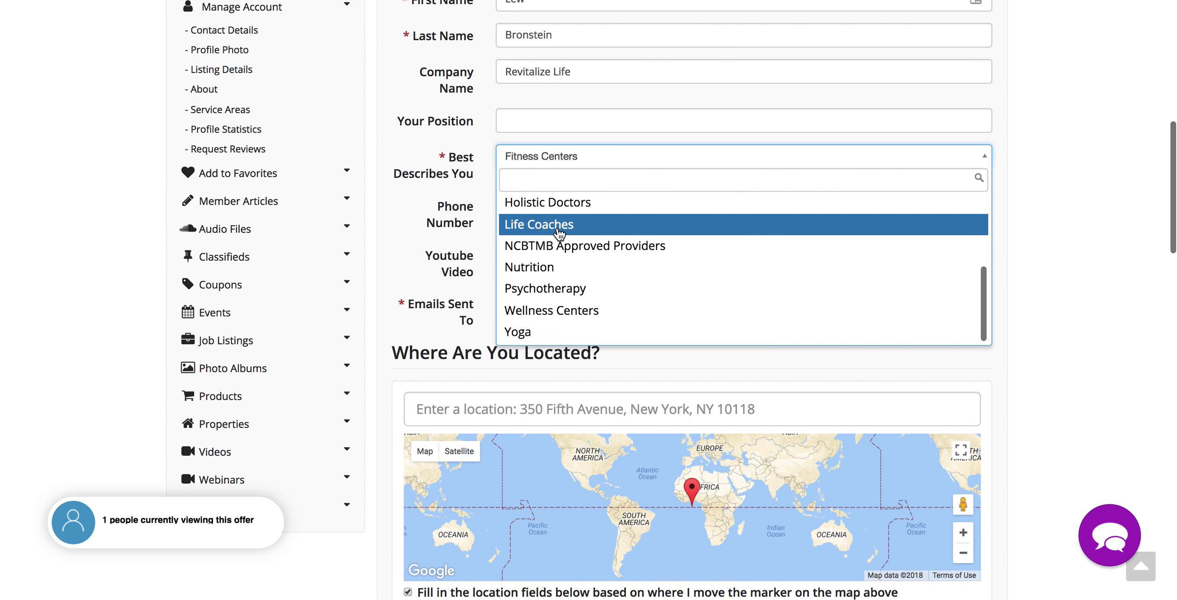
pyautogui.click(559, 233)
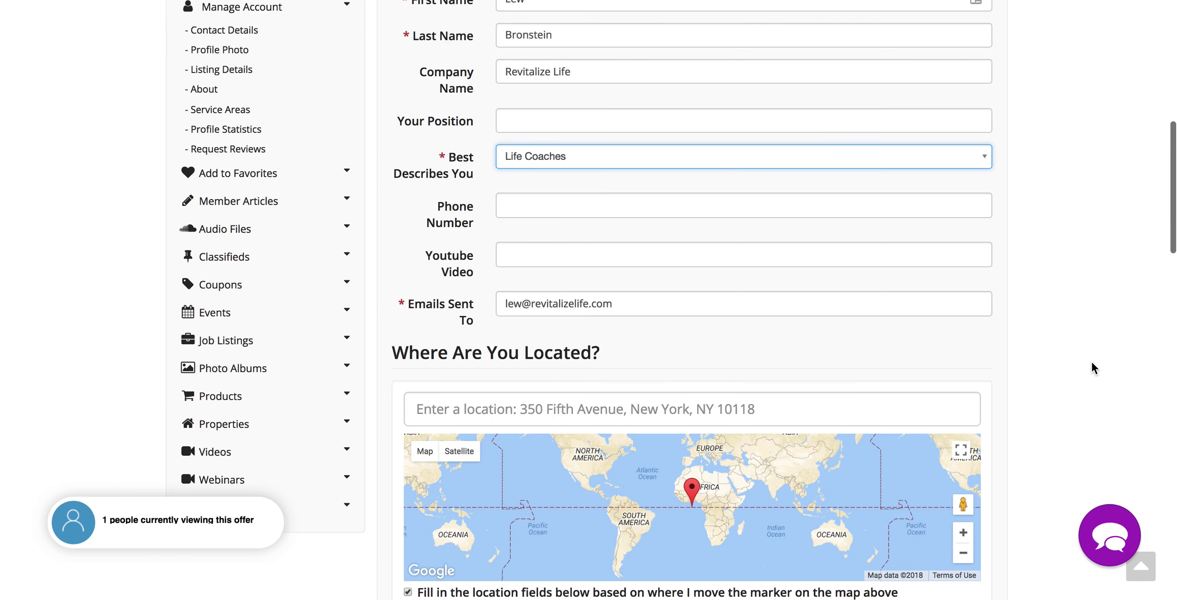
pyautogui.scroll(-5, 1090, 360)
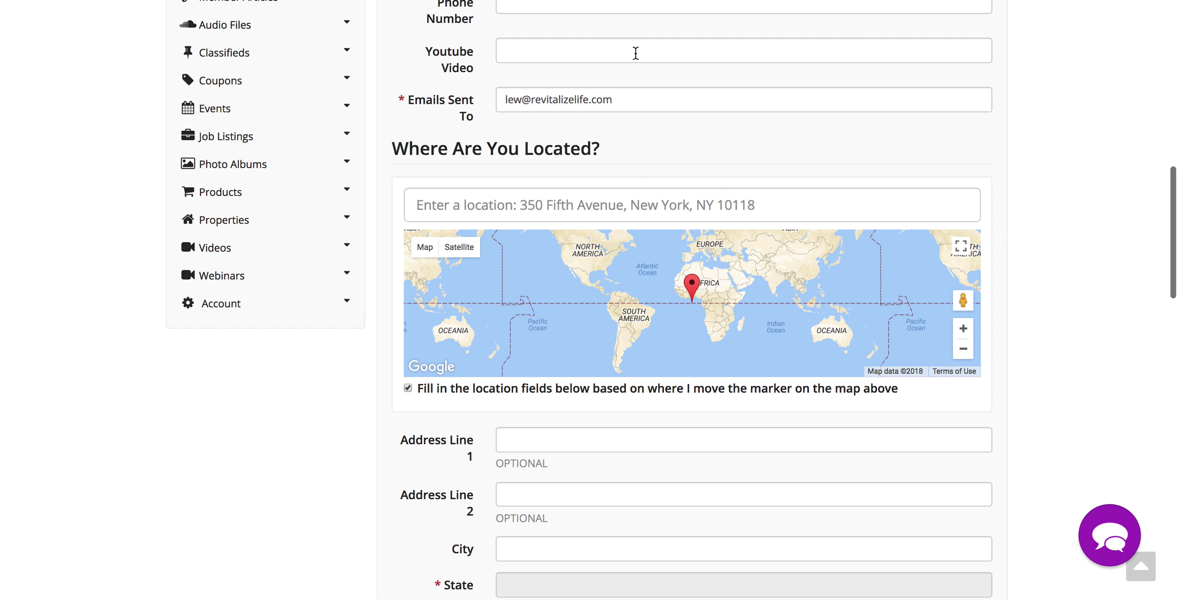
pyautogui.scroll(13, 1046, 307)
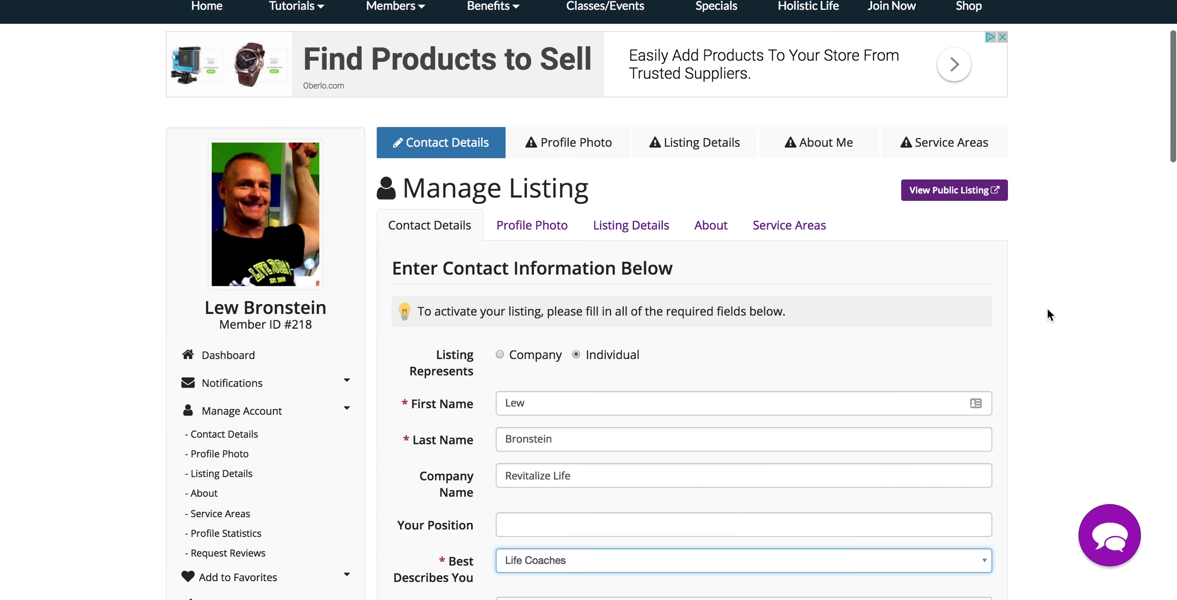
# - Move to the Listing Details step, then come back to Contact Details
pyautogui.click(616, 236)
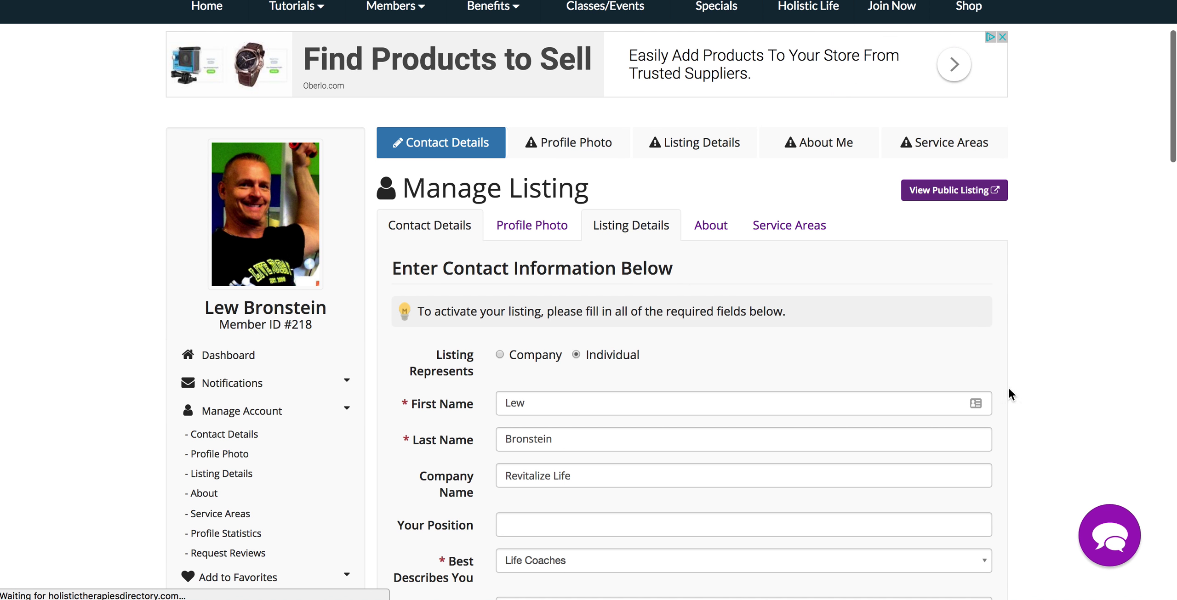
pyautogui.scroll(-3, 1080, 420)
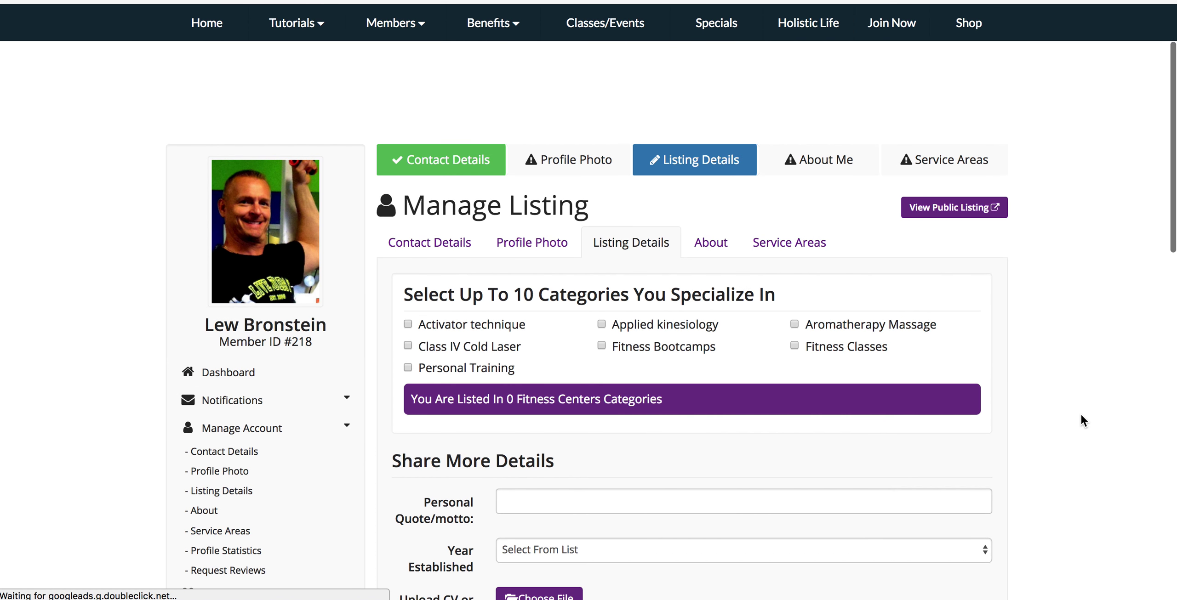
pyautogui.click(429, 246)
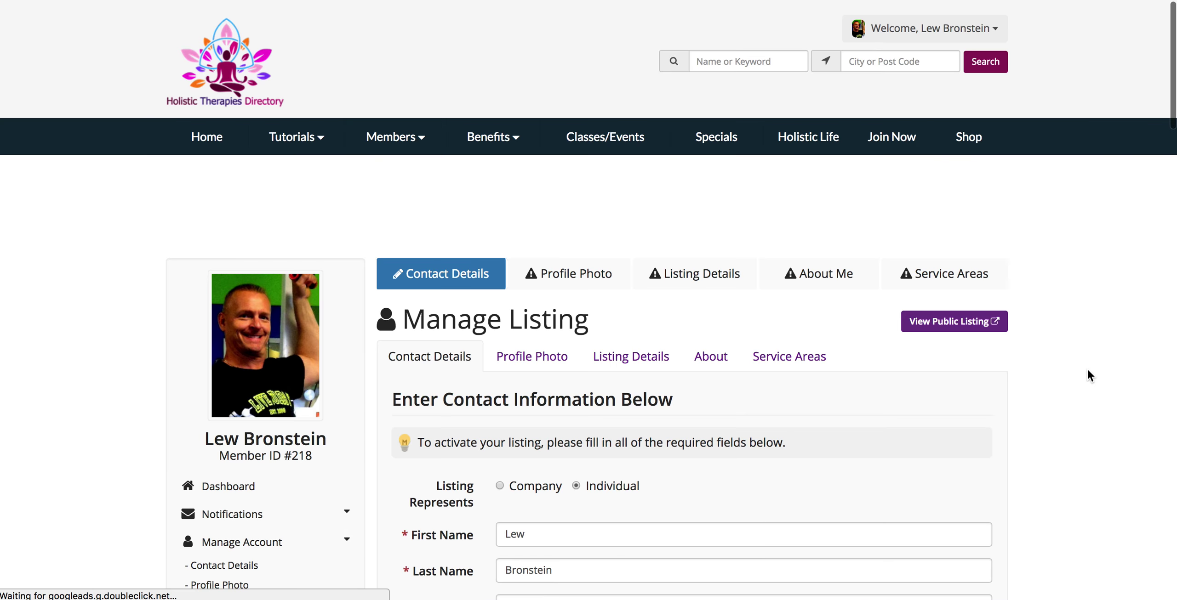
pyautogui.scroll(-7, 1088, 376)
pyautogui.scroll(-3, 343, 445)
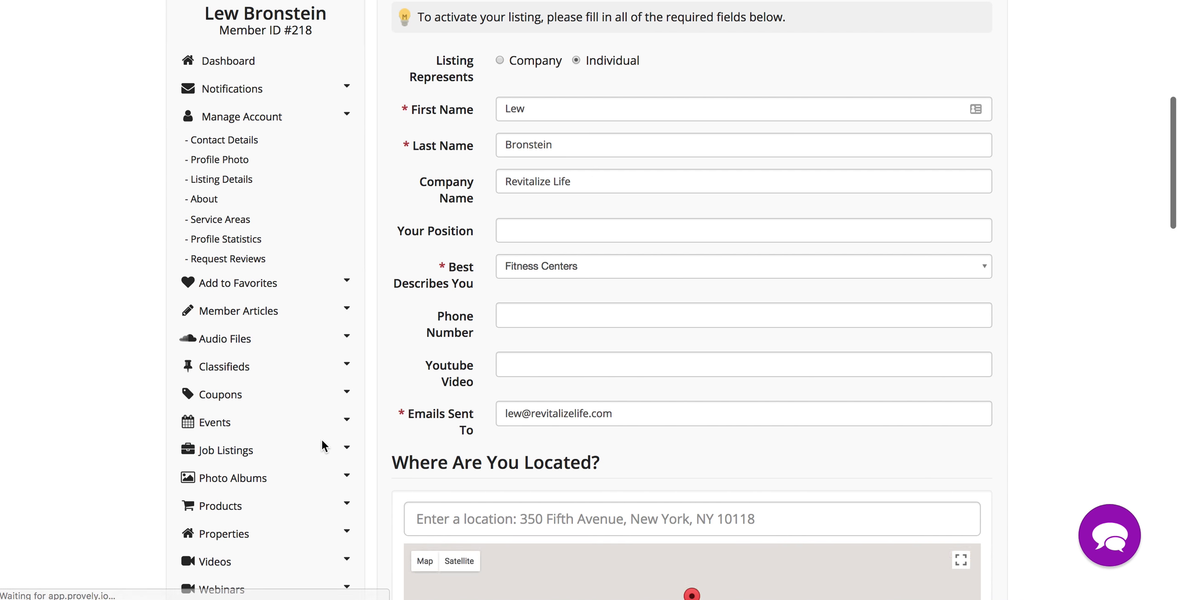
# - Reselect Life Coaches and save, which flags State and Country as required
pyautogui.click(554, 267)
pyautogui.scroll(-4, 610, 406)
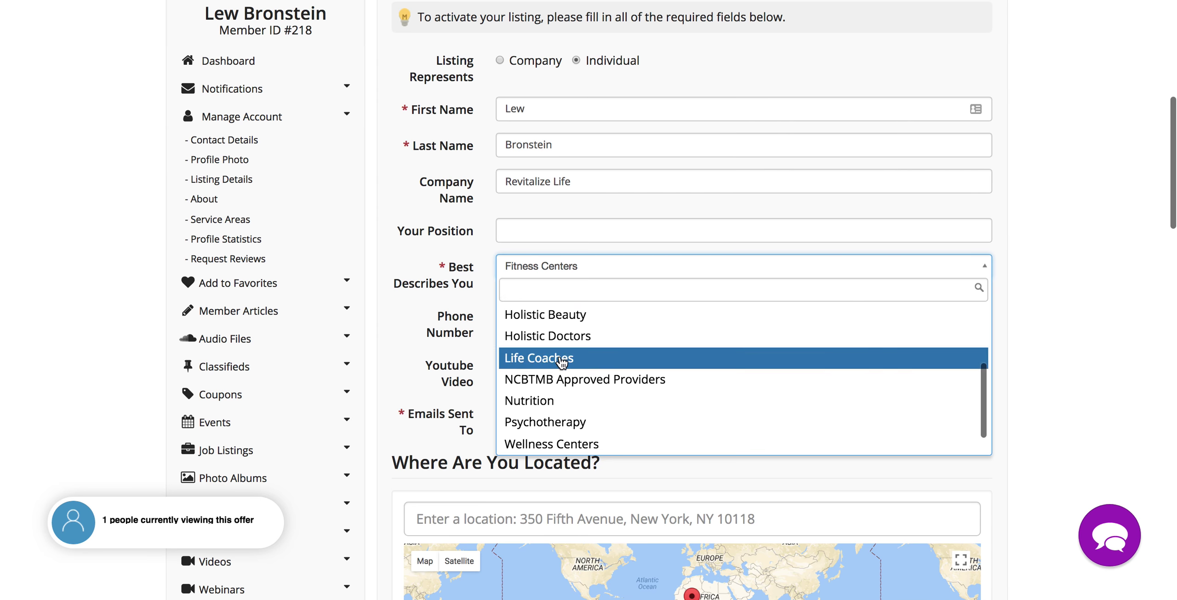
pyautogui.click(562, 360)
pyautogui.scroll(-20, 1090, 446)
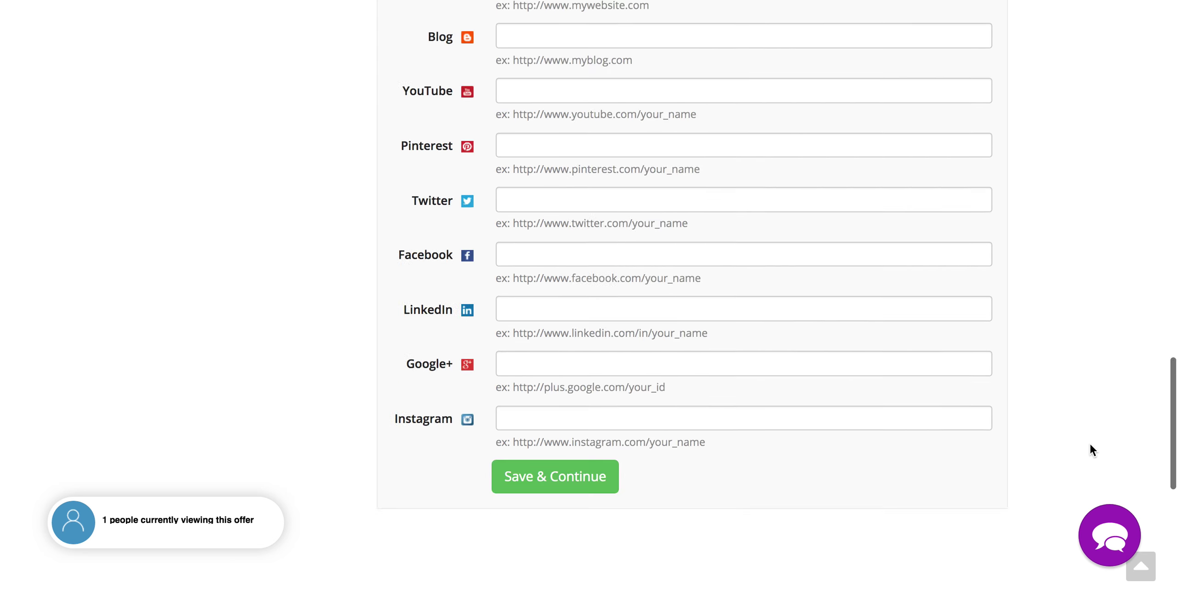
pyautogui.scroll(-10, 1092, 450)
pyautogui.click(533, 223)
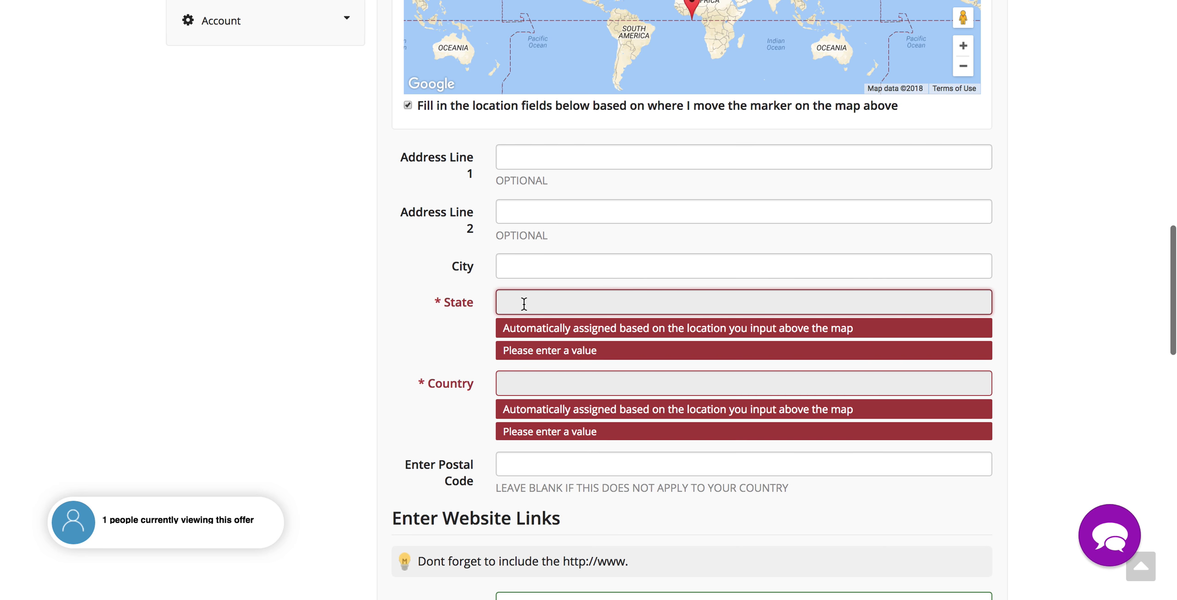
pyautogui.scroll(8, 630, 258)
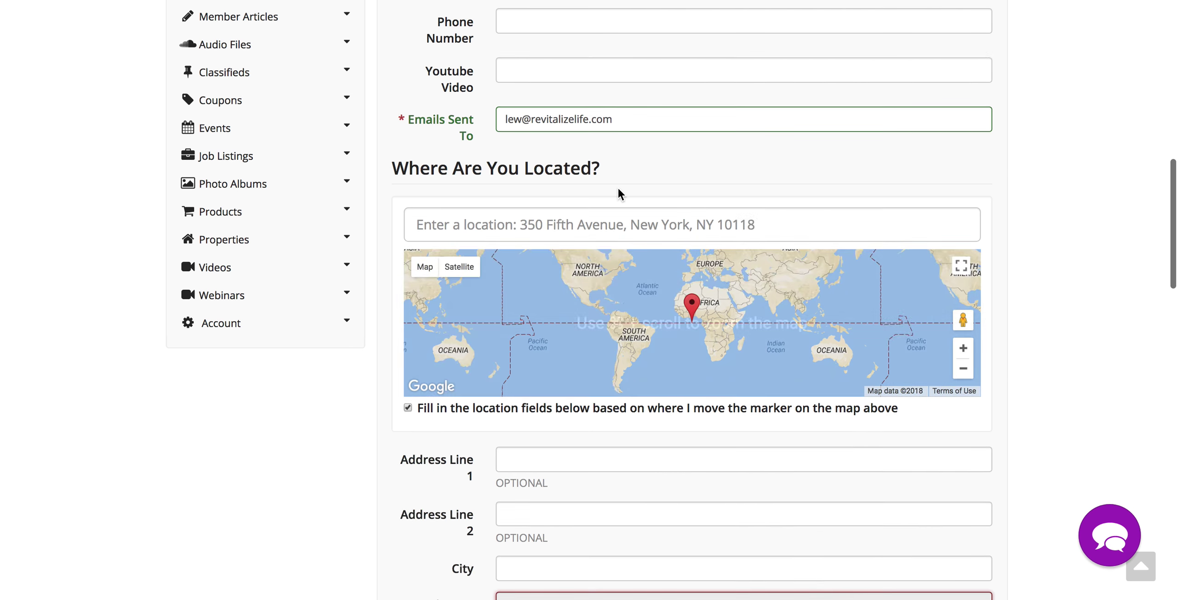
# - Paste the business's Longwood, FL address into the location search so the map and address fields fill in
pyautogui.click(475, 247)
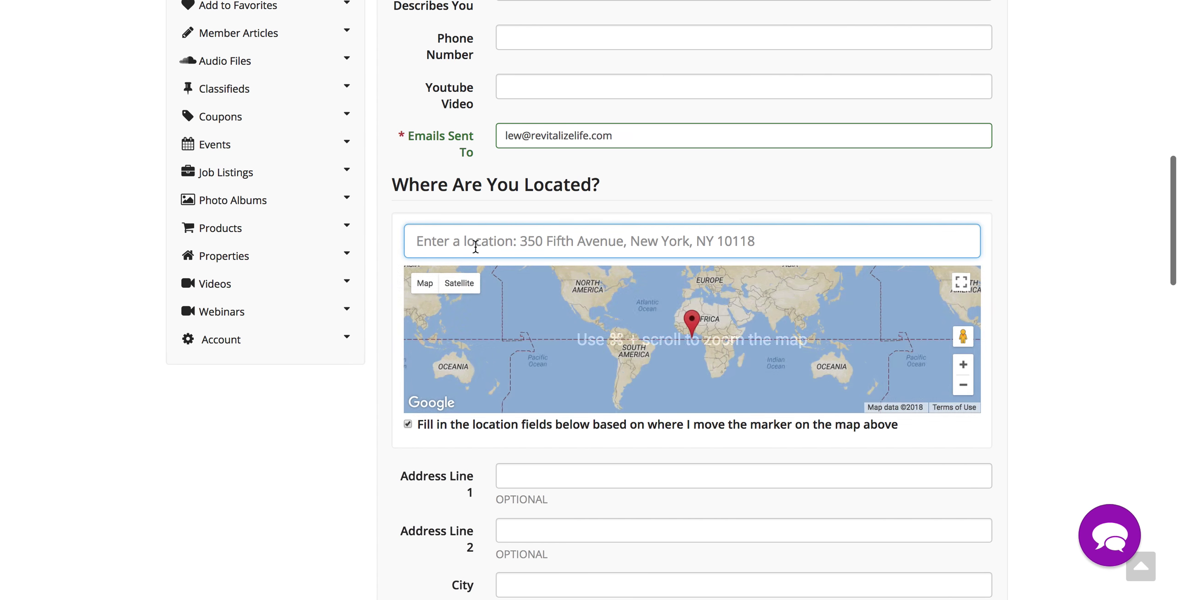
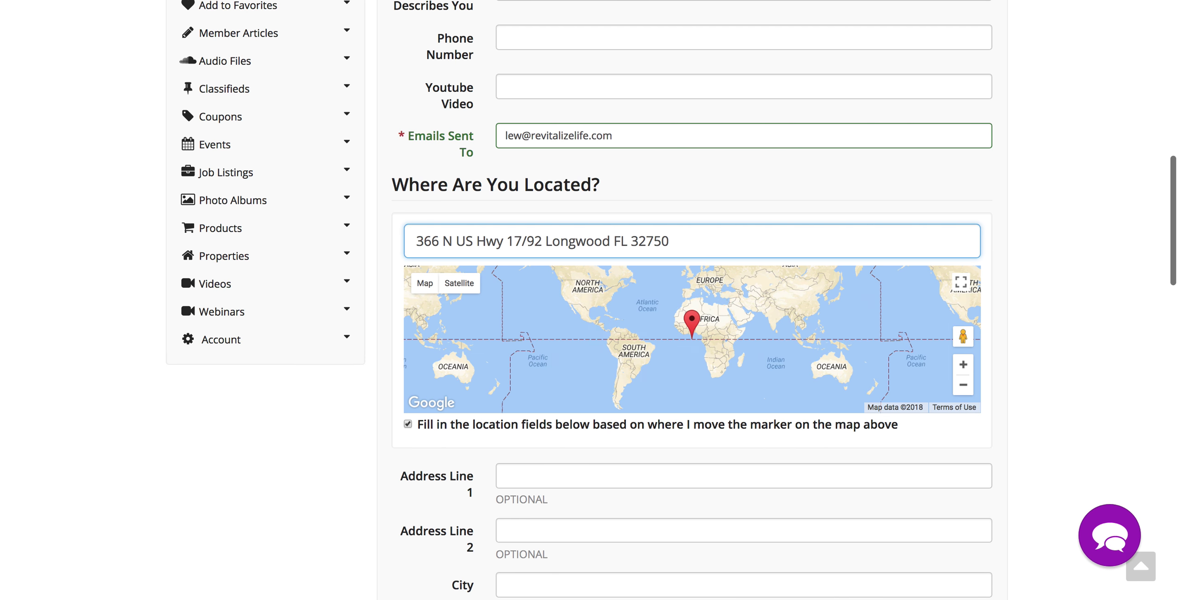
pyautogui.scroll(-5, 1054, 436)
pyautogui.scroll(-13, 1054, 437)
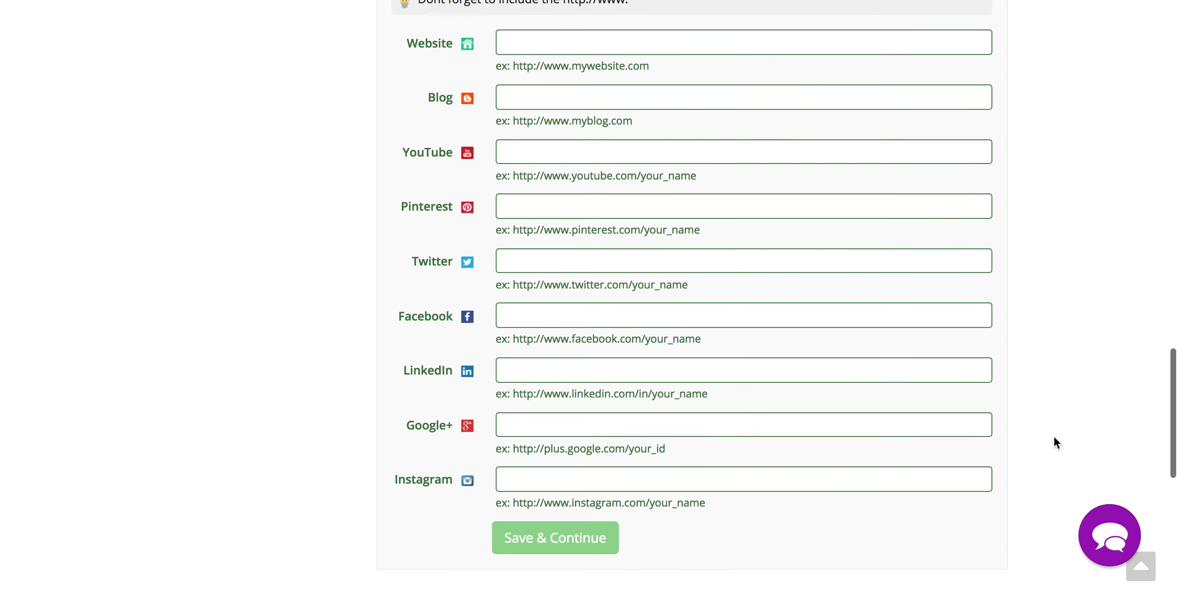
pyautogui.scroll(-2, 1054, 436)
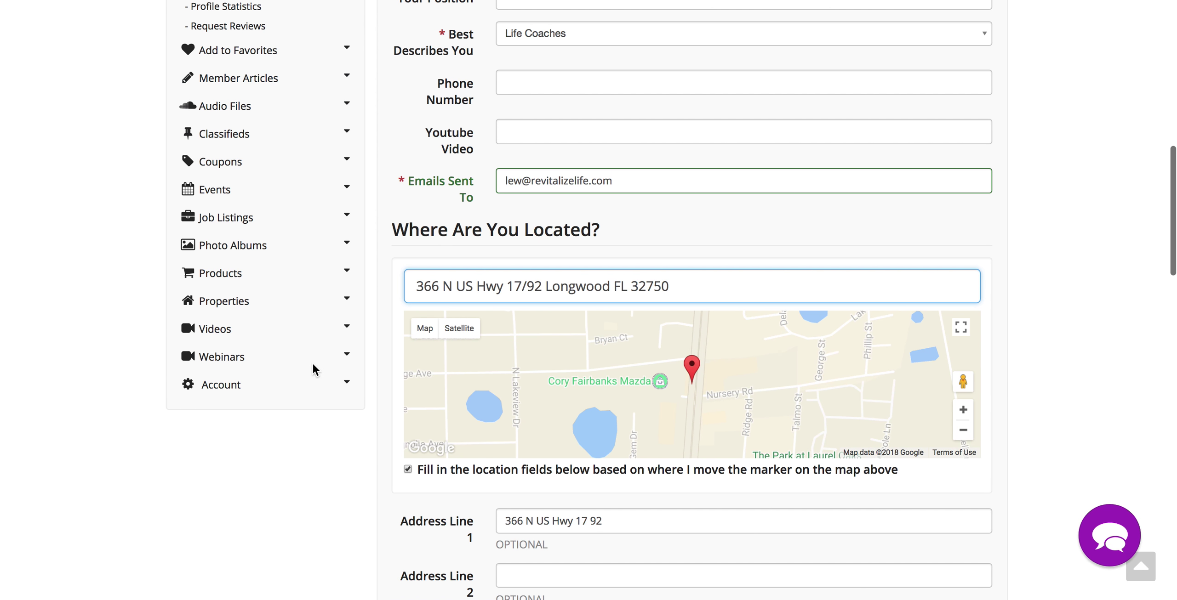
pyautogui.scroll(3, 313, 370)
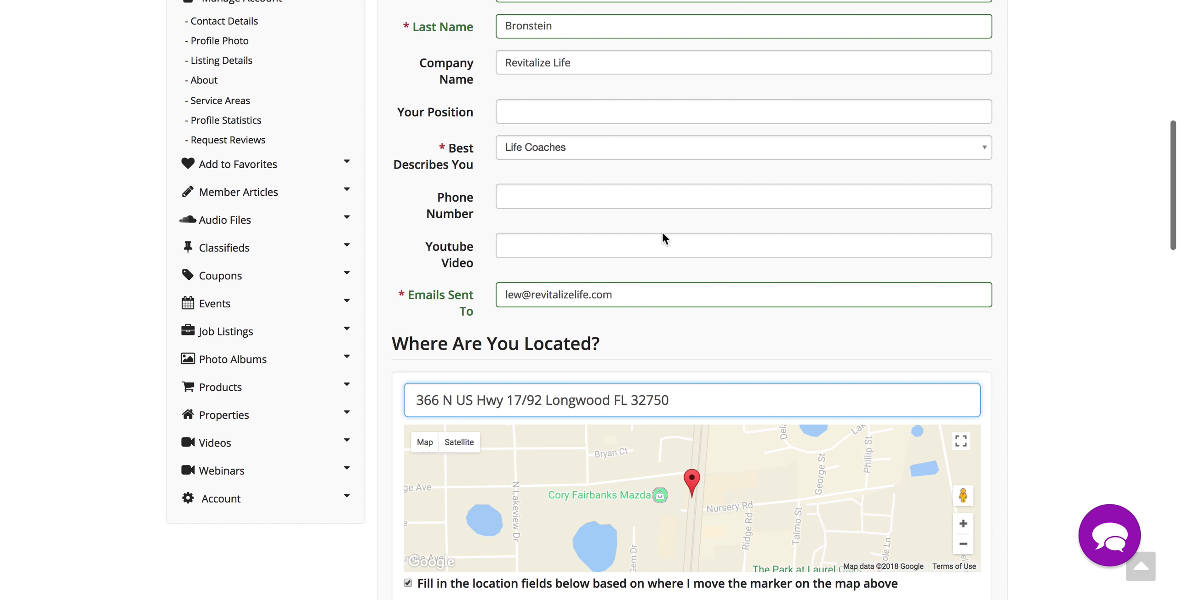
# - Save the contact details and review the specialty categories offered on the Listing Details step
pyautogui.press('Return')
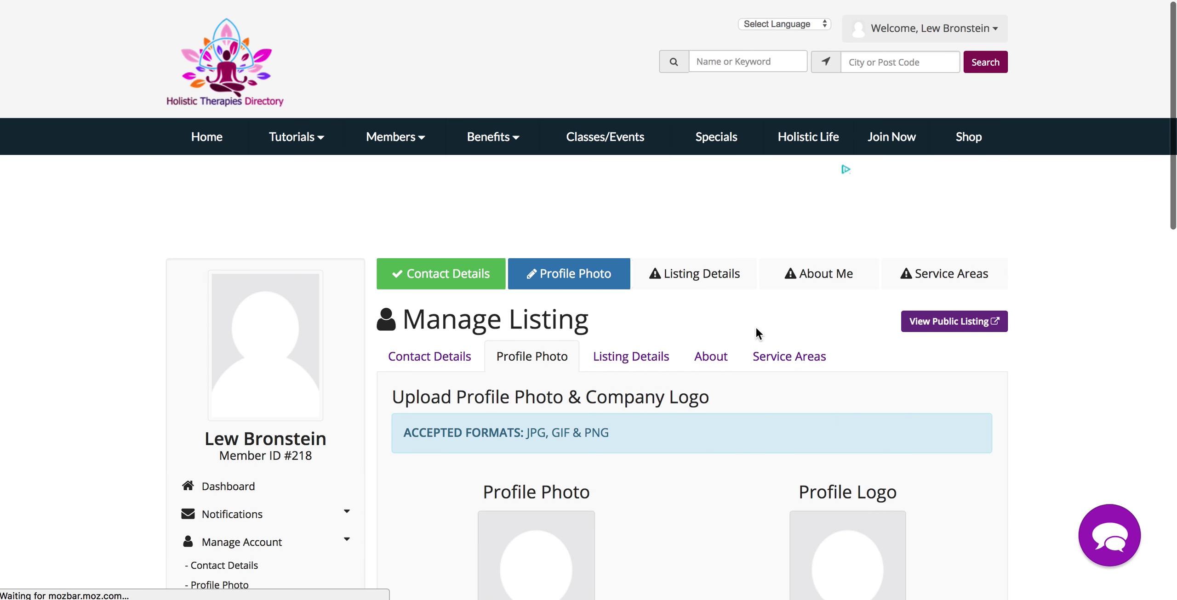
pyautogui.scroll(-4, 640, 492)
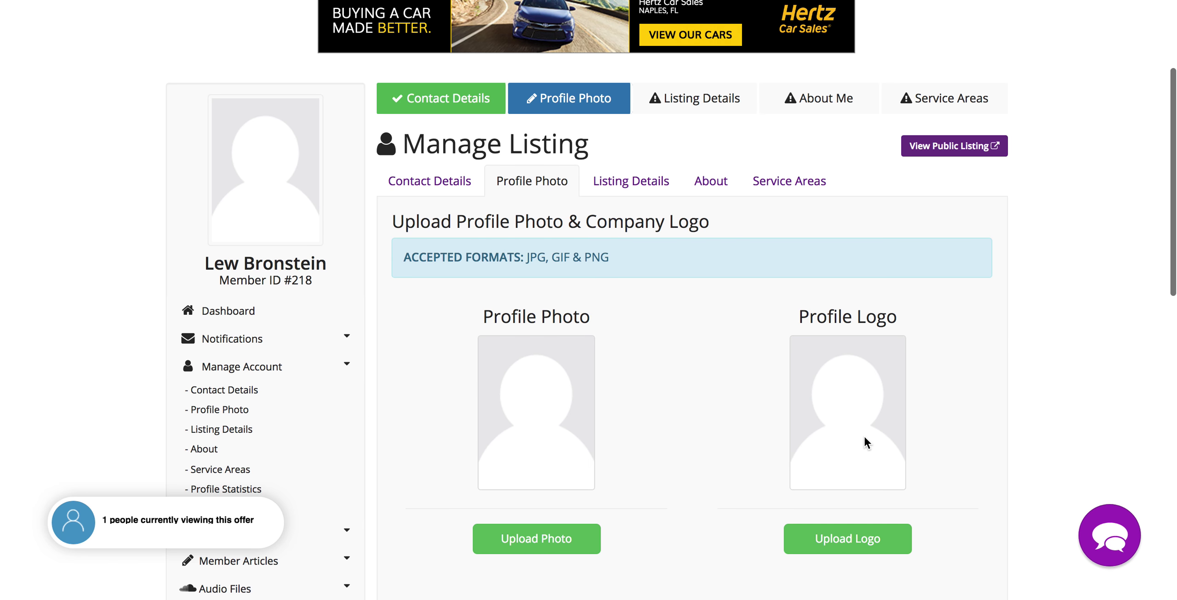
pyautogui.click(627, 182)
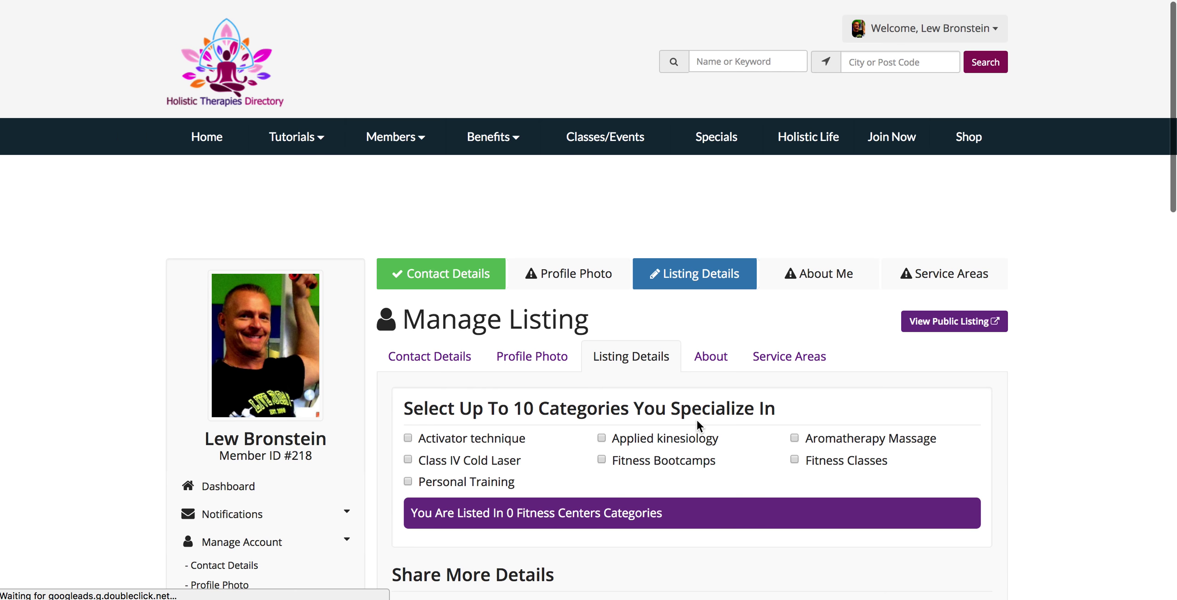
pyautogui.scroll(-2, 769, 425)
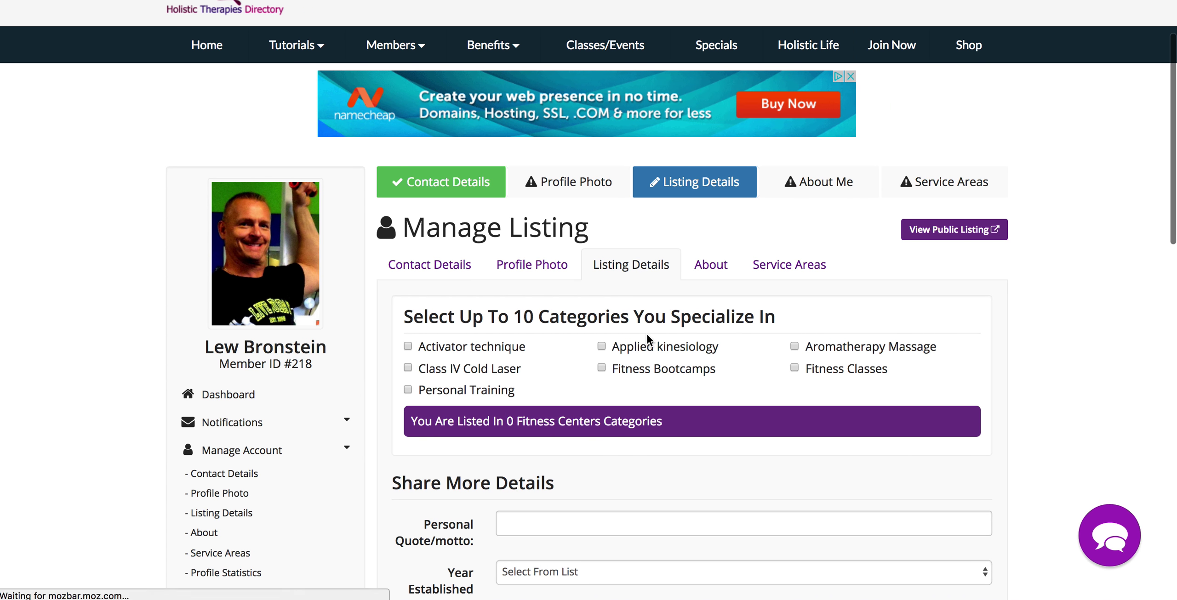
pyautogui.scroll(-1, 647, 334)
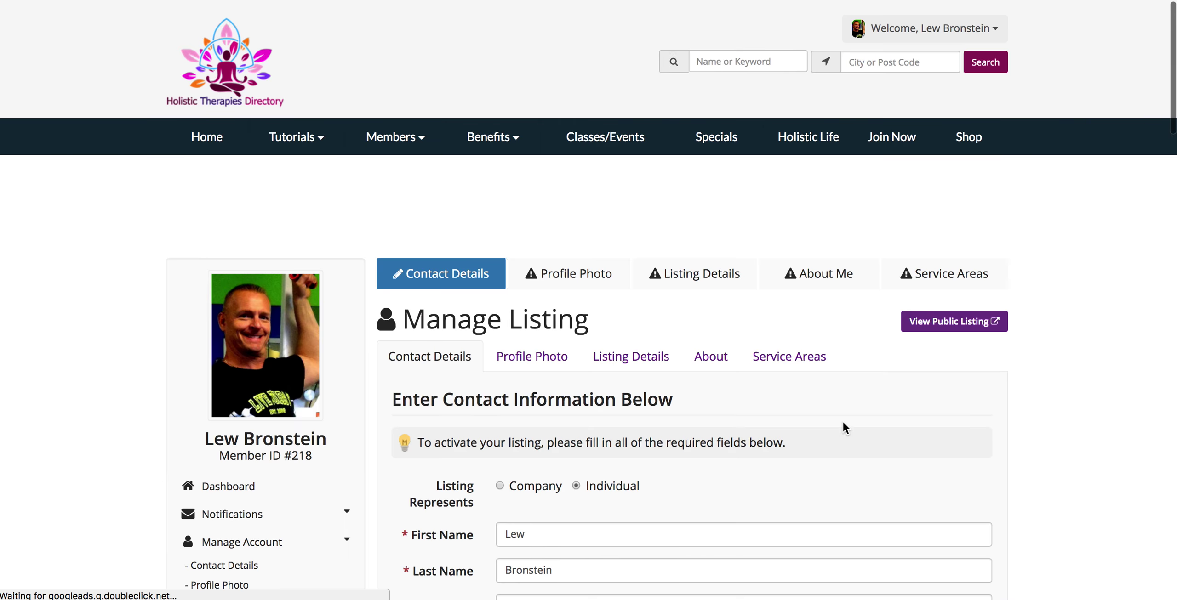
pyautogui.scroll(-7, 844, 427)
# - Choose Life Coaches as the listing type, save the contact details, and return to listing details
pyautogui.click(590, 368)
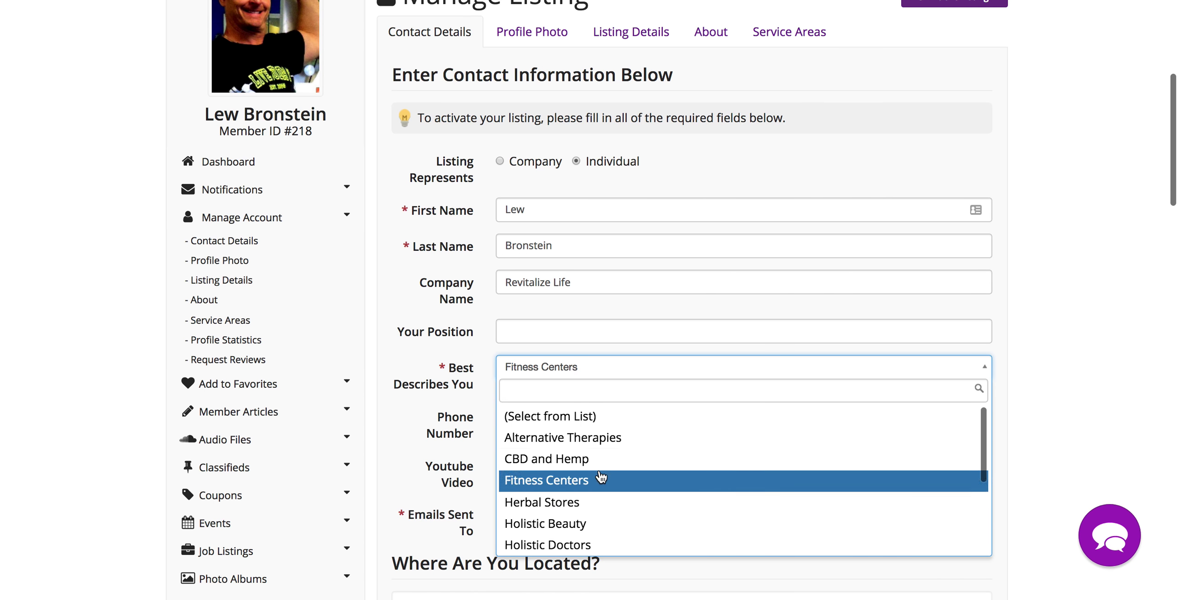
pyautogui.scroll(-2, 601, 485)
pyautogui.scroll(-1, 601, 485)
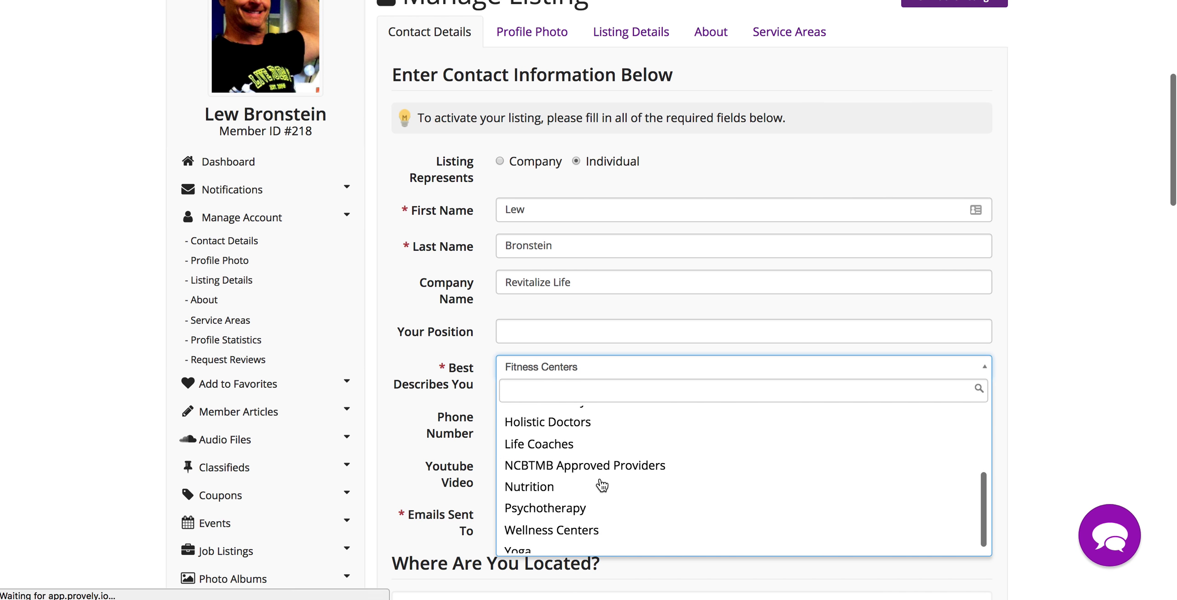
pyautogui.click(565, 444)
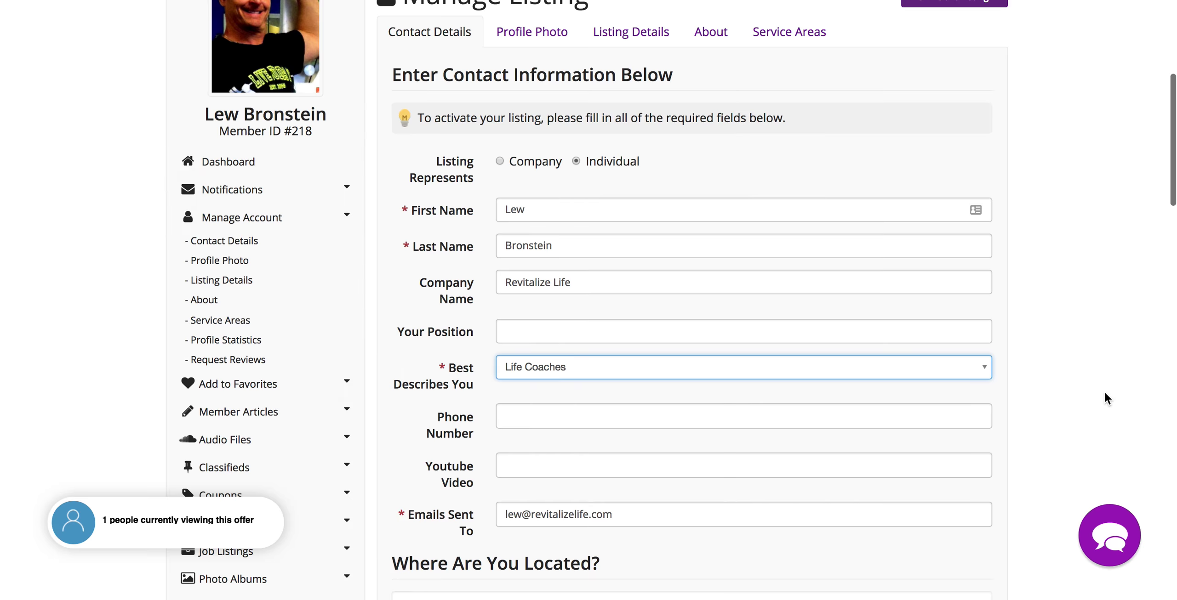
pyautogui.scroll(-20, 1105, 395)
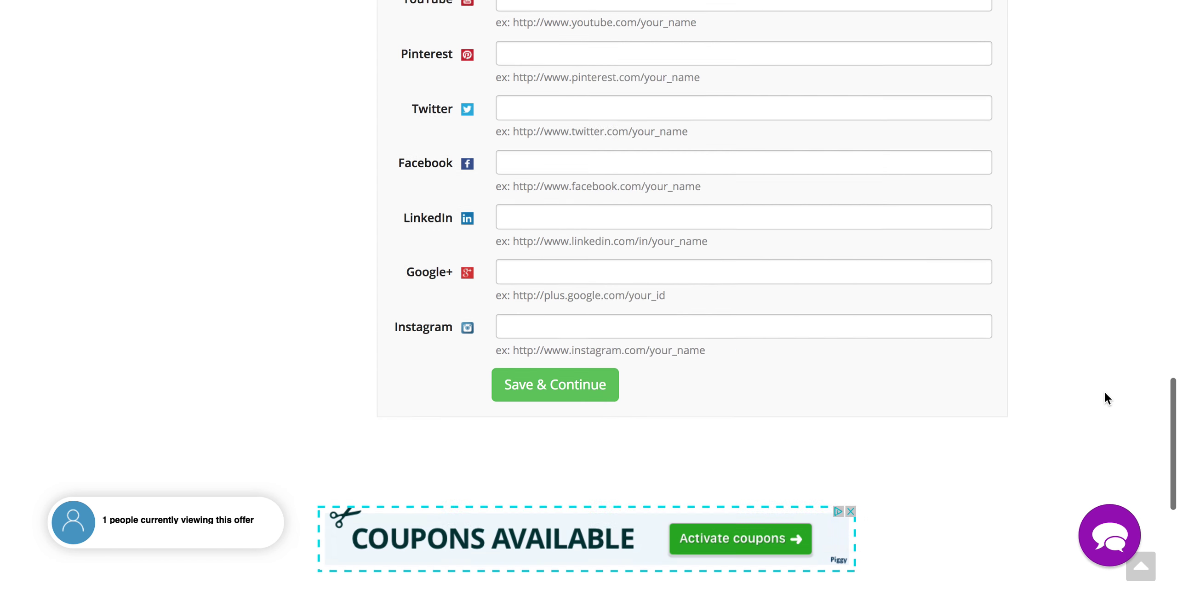
pyautogui.click(568, 384)
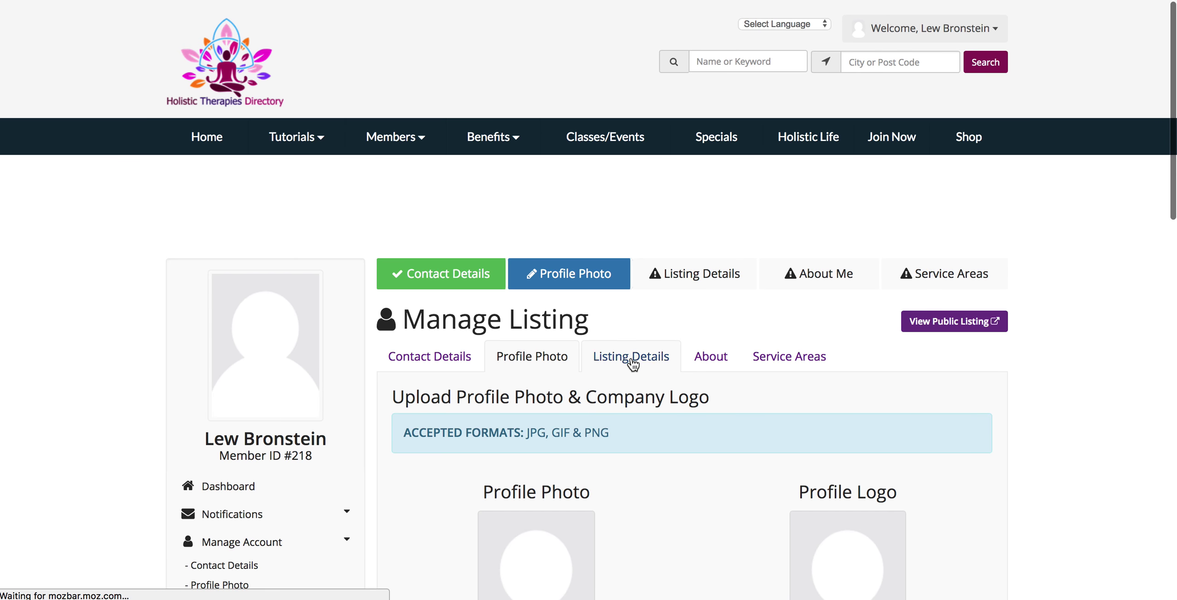
pyautogui.click(633, 358)
# - On the Listing Details tab, tick Career Life Coach and Personal Life Coach, then save
pyautogui.scroll(-3, 734, 475)
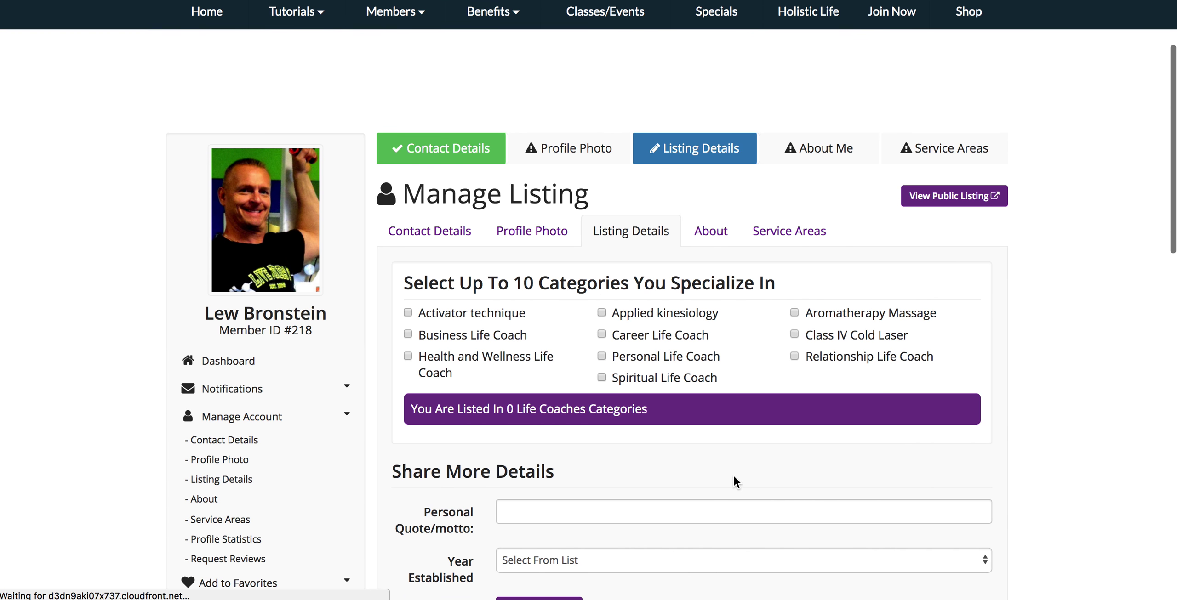
pyautogui.scroll(-3, 1055, 459)
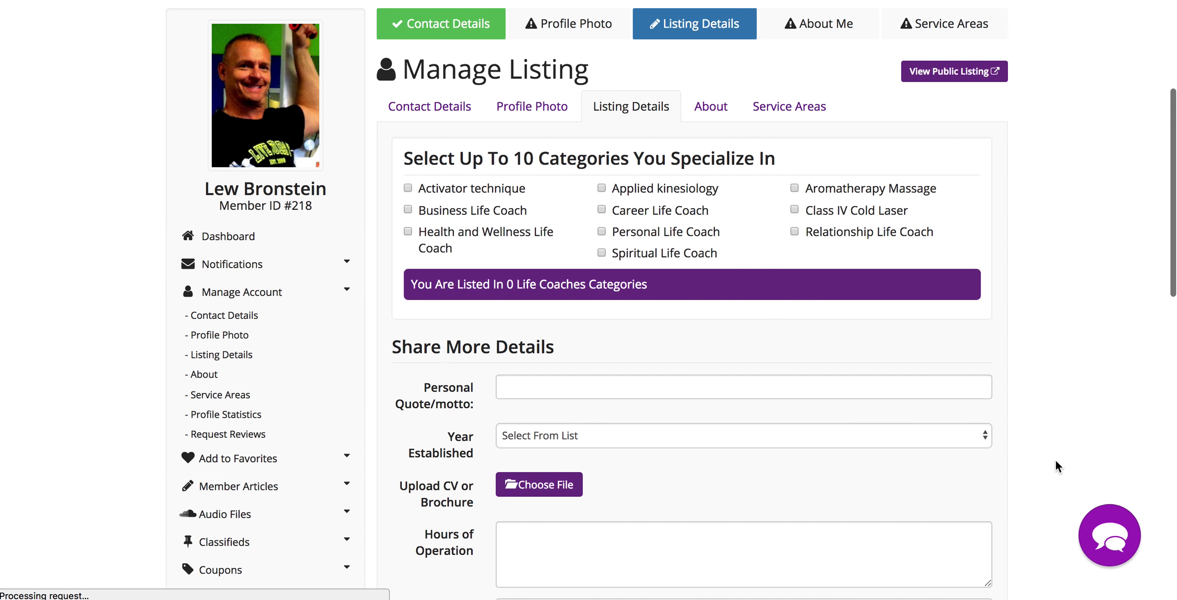
pyautogui.click(442, 118)
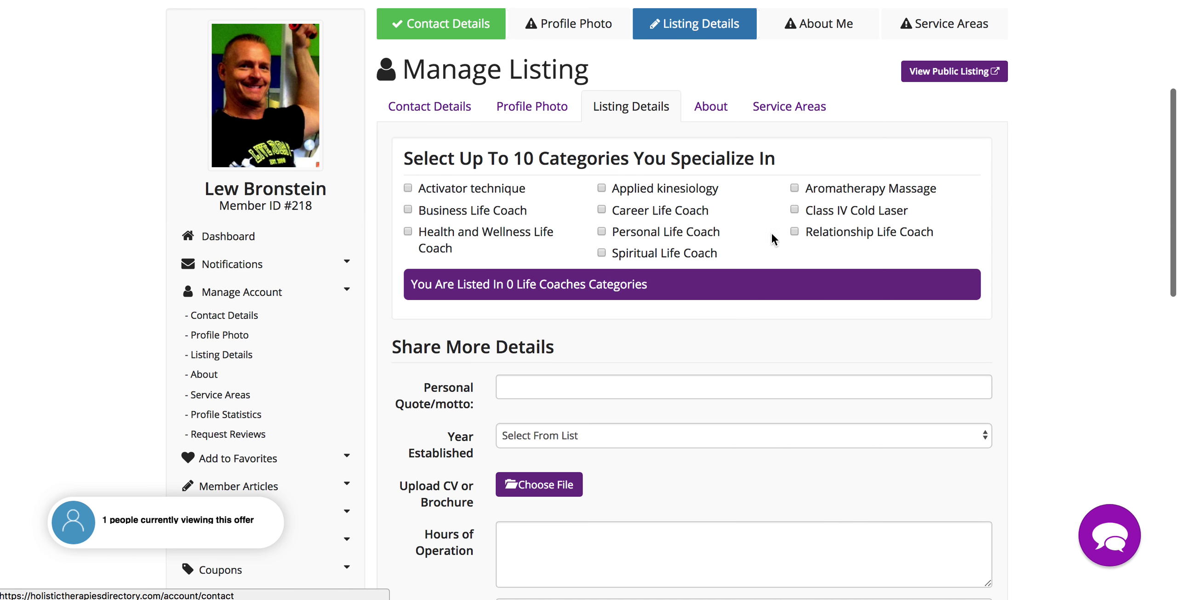
pyautogui.click(601, 211)
pyautogui.click(601, 232)
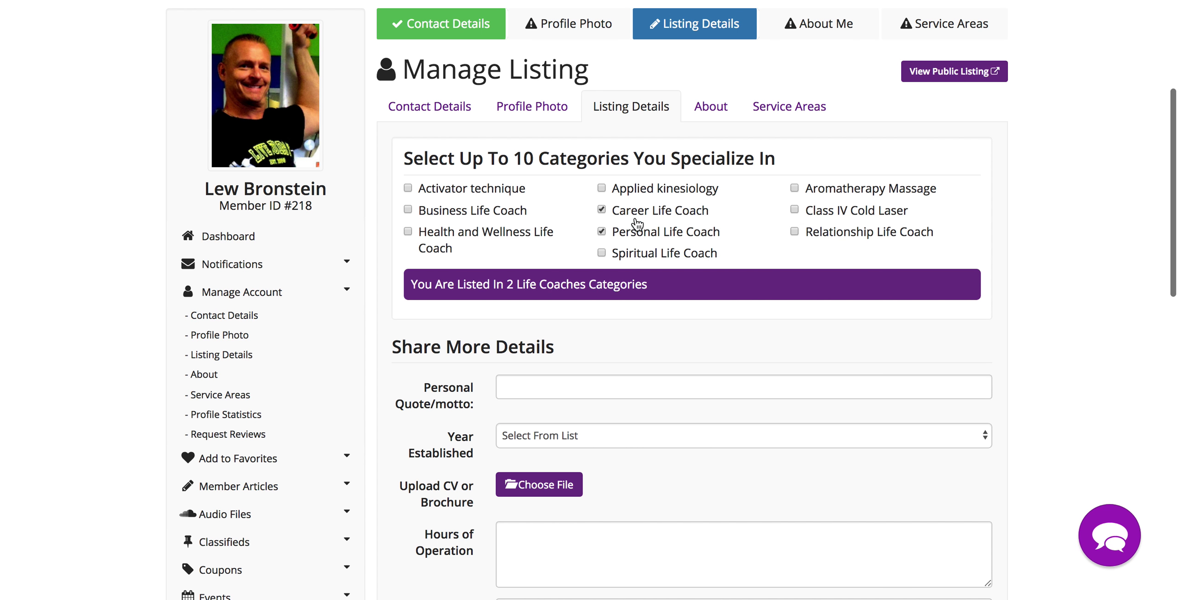
pyautogui.click(408, 210)
pyautogui.click(408, 232)
pyautogui.scroll(-15, 1113, 377)
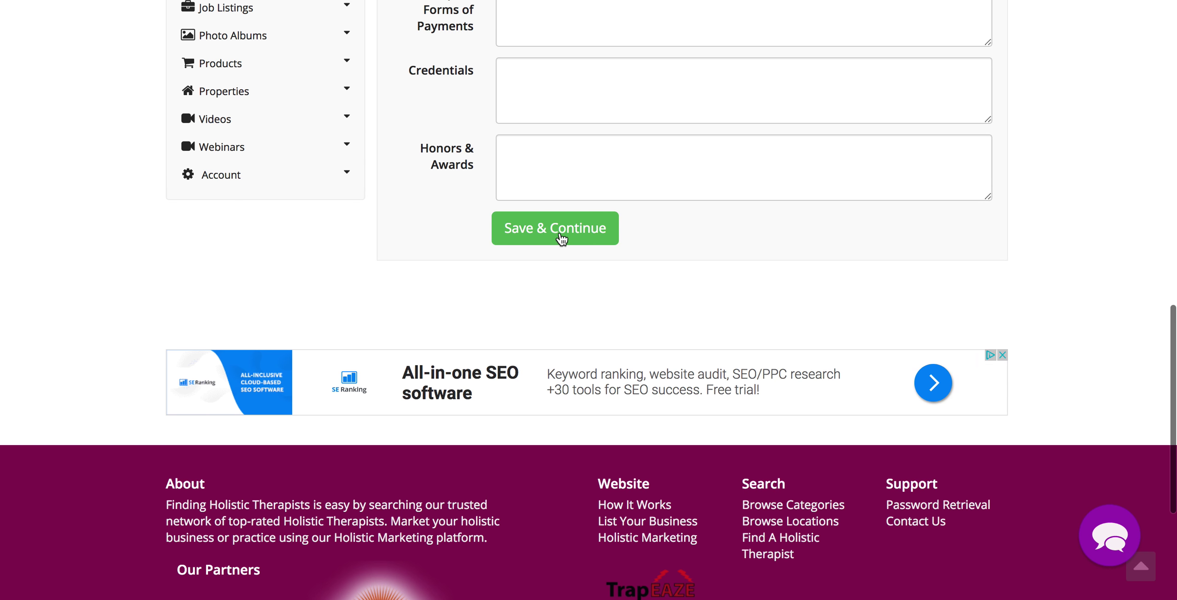
pyautogui.click(561, 238)
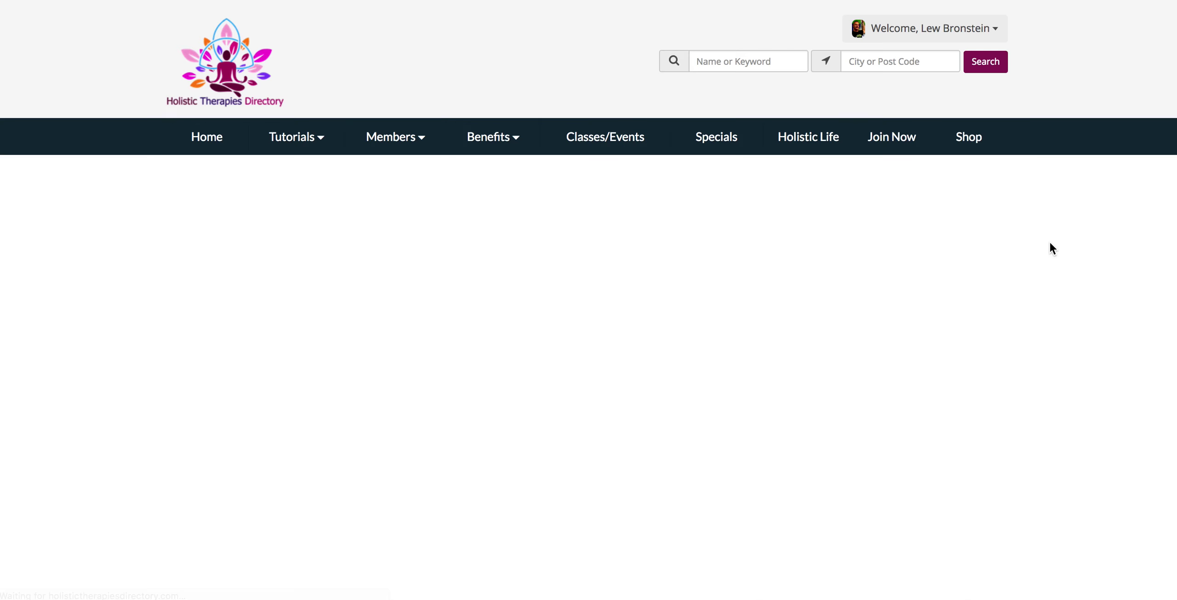
# - Scroll the 'Write About You And Your Company' page to view its empty text editor
pyautogui.scroll(-3, 1080, 407)
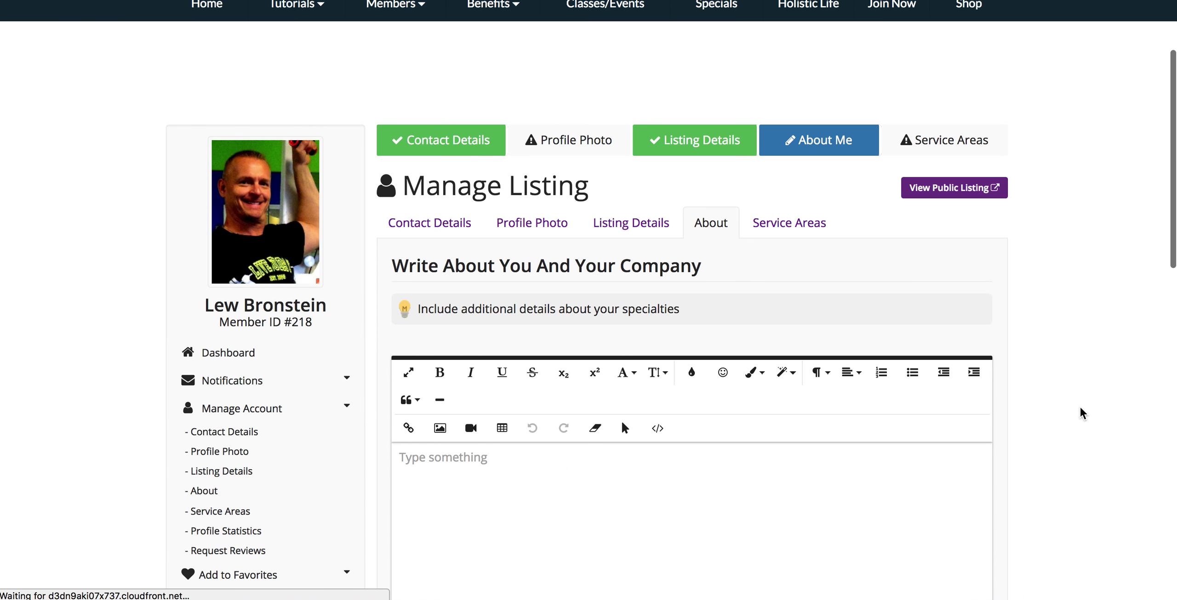
pyautogui.scroll(-3, 1080, 407)
pyautogui.scroll(2, 1081, 408)
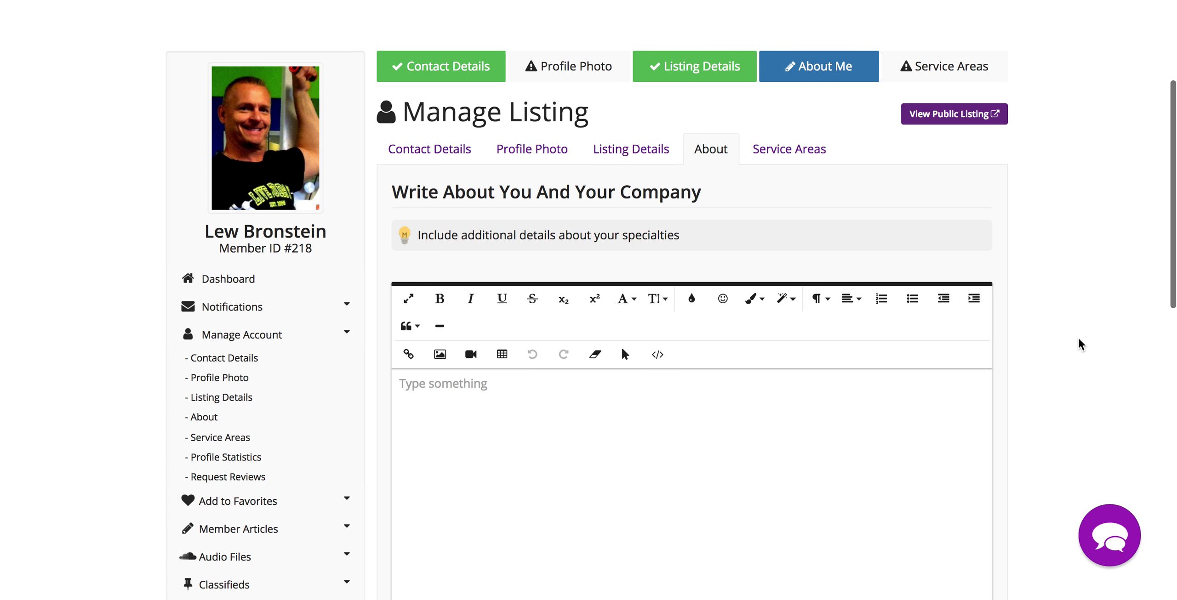
pyautogui.scroll(-2, 1078, 336)
pyautogui.scroll(-2, 1078, 336)
pyautogui.scroll(-3, 1077, 331)
pyautogui.scroll(-1, 1078, 332)
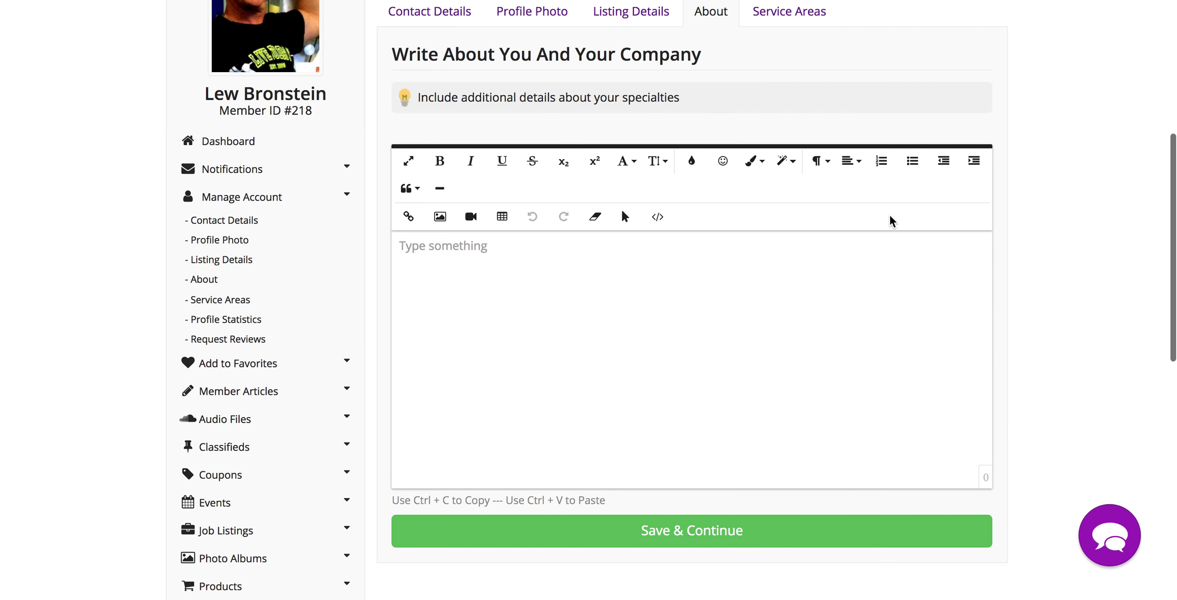
pyautogui.scroll(3, 885, 216)
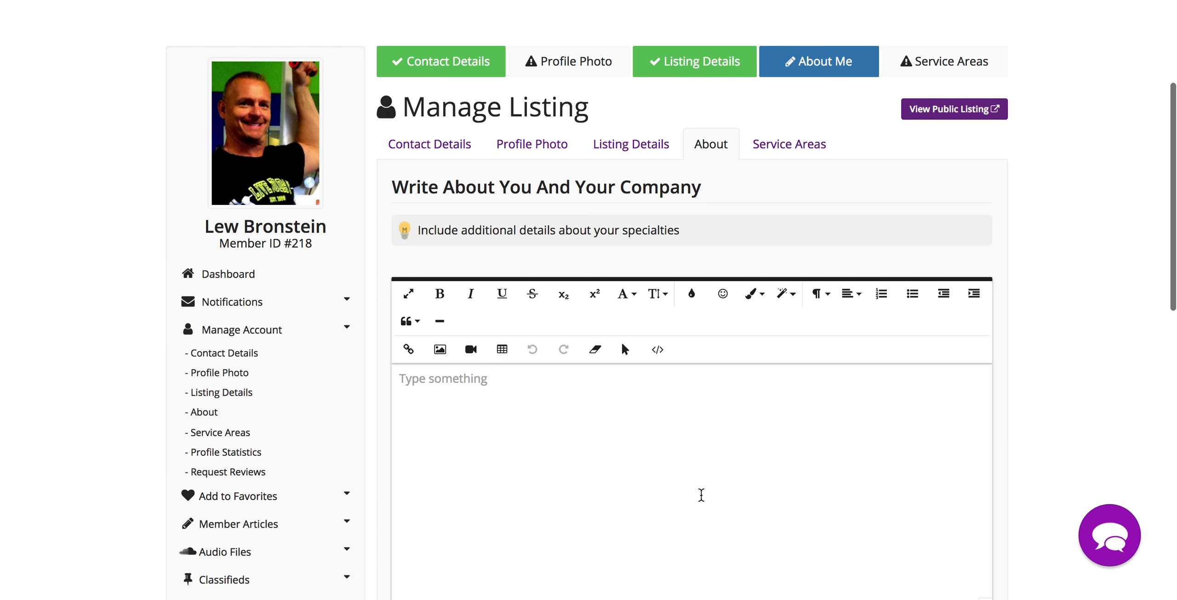
pyautogui.scroll(-2, 1092, 407)
pyautogui.scroll(-1, 1092, 407)
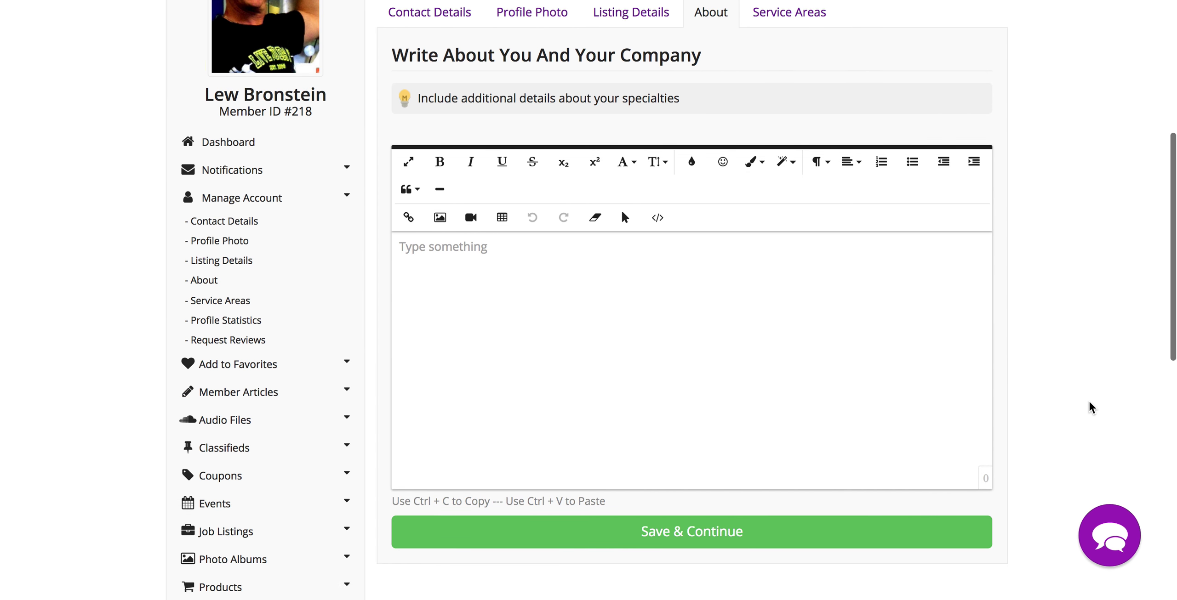
pyautogui.scroll(-3, 1092, 407)
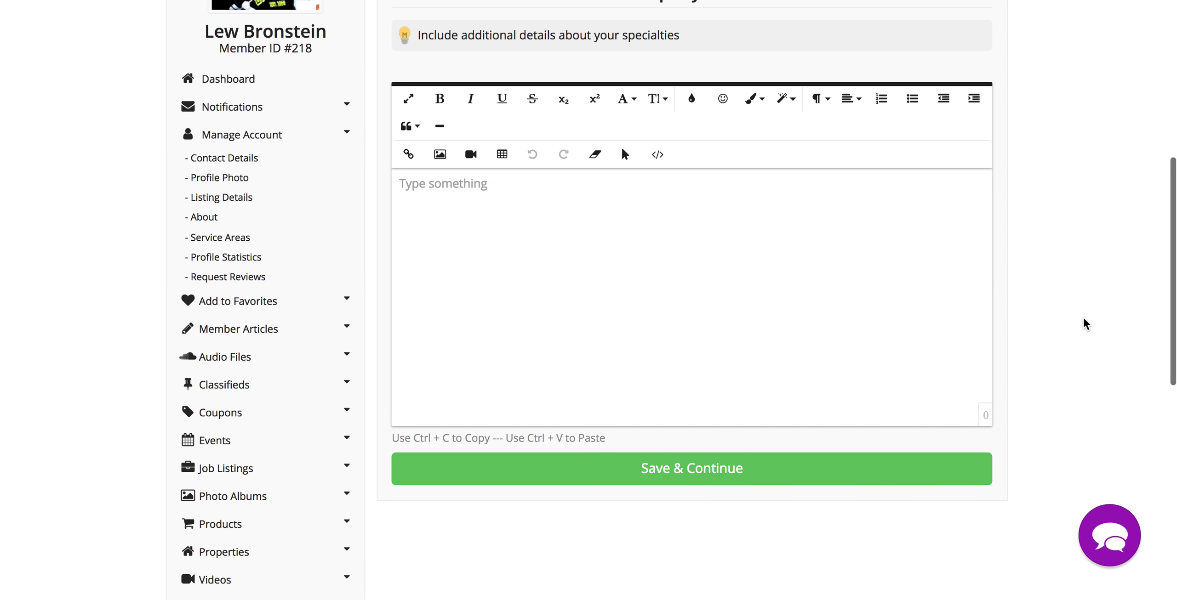
pyautogui.scroll(2, 1084, 319)
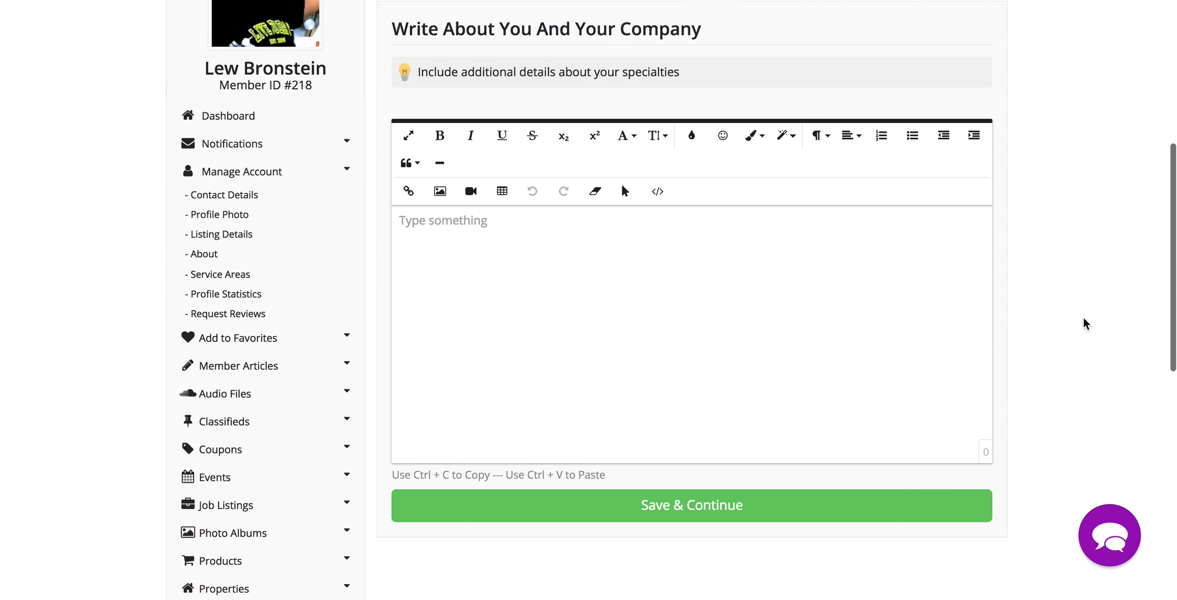